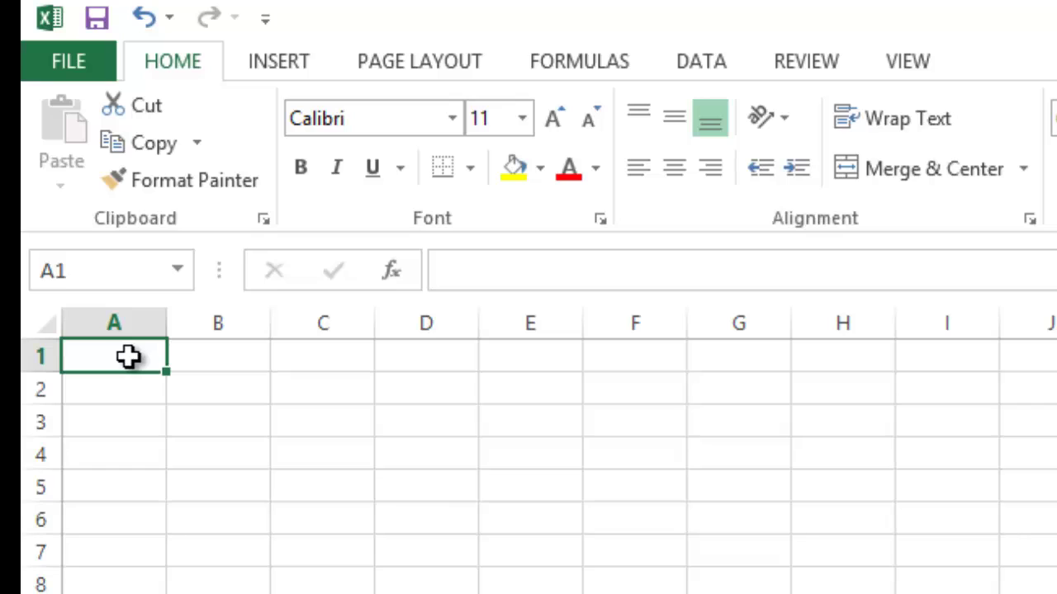
- Enter the heading 'Diameter (m)' in A1 and widen column A to fit it
click(213, 361)
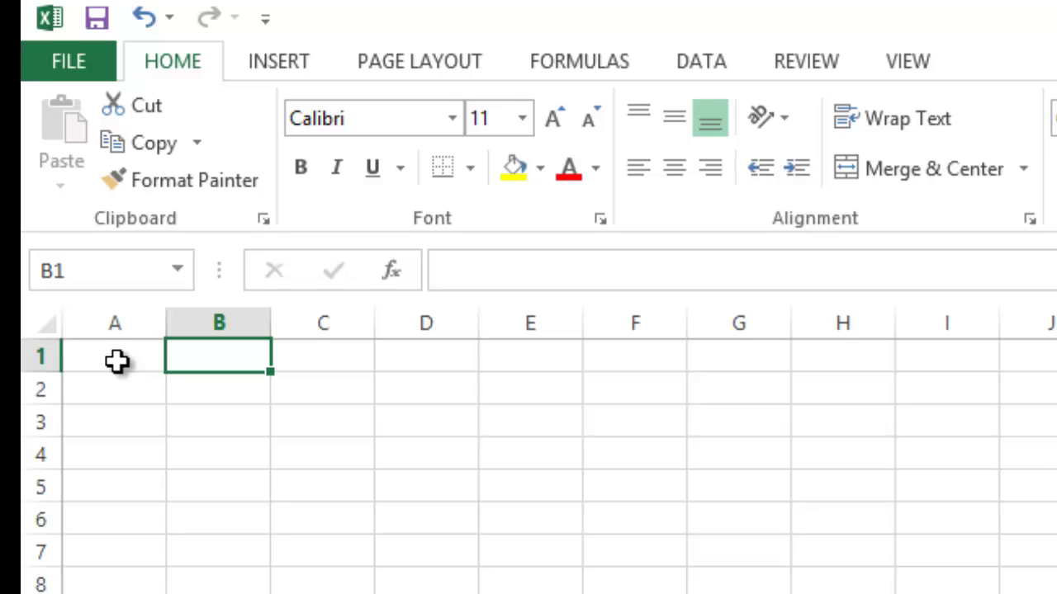
click(116, 359)
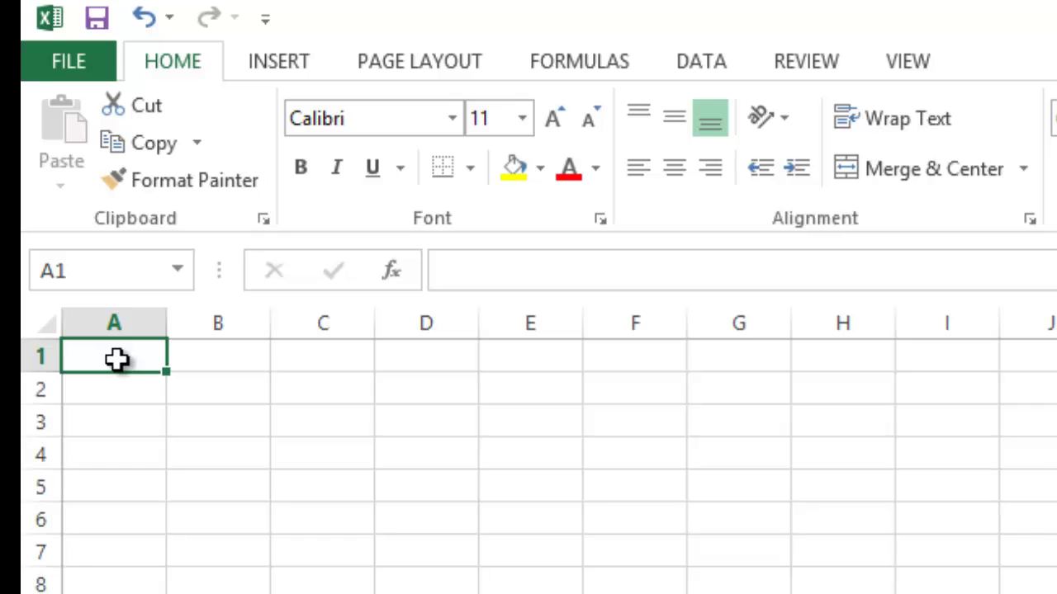
text(Diameter)
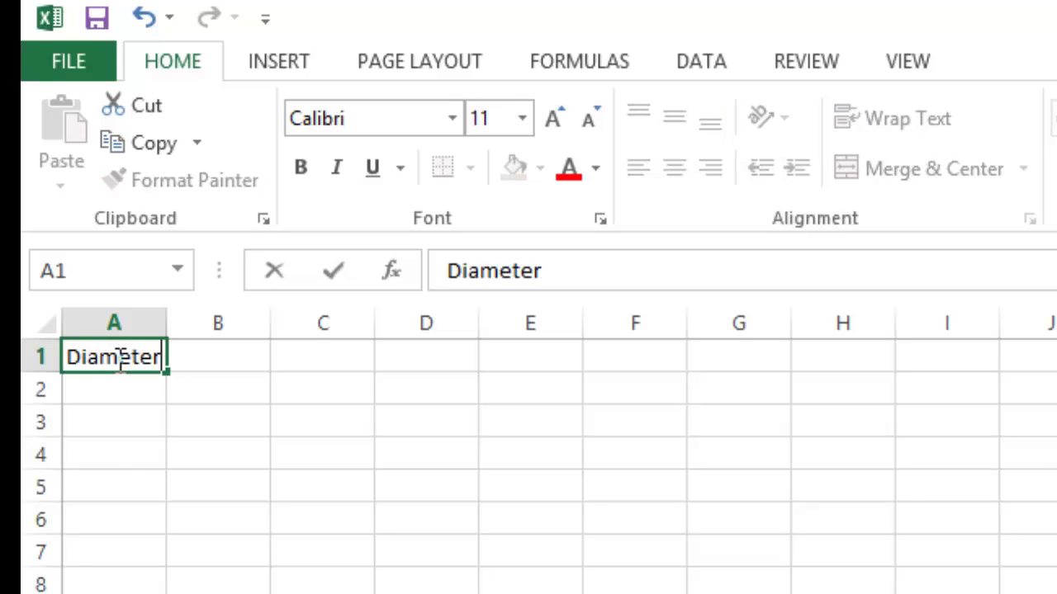
text( (m))
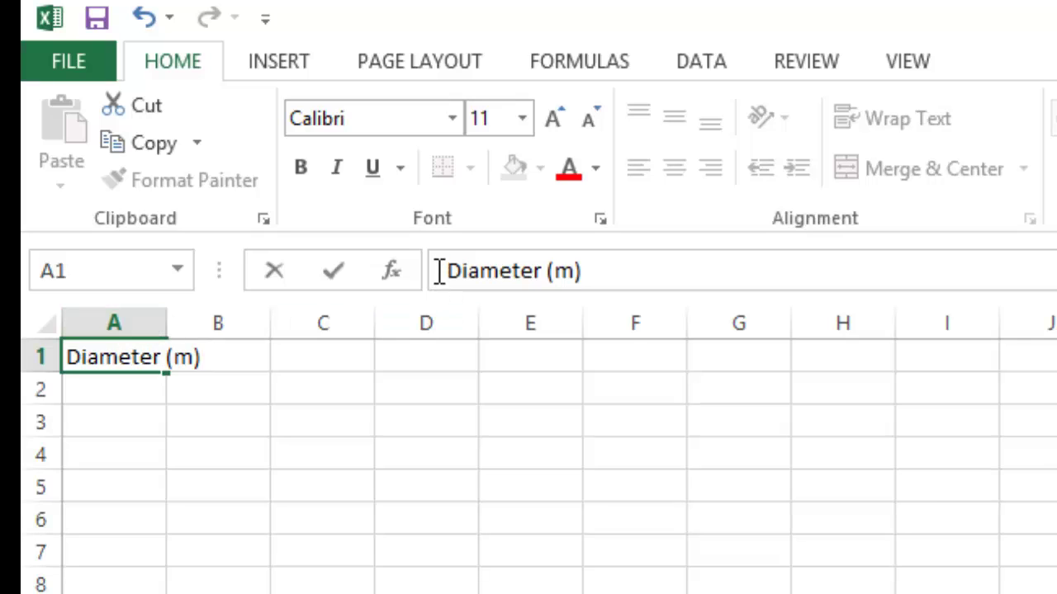
drag(440, 271, 587, 269)
click(600, 272)
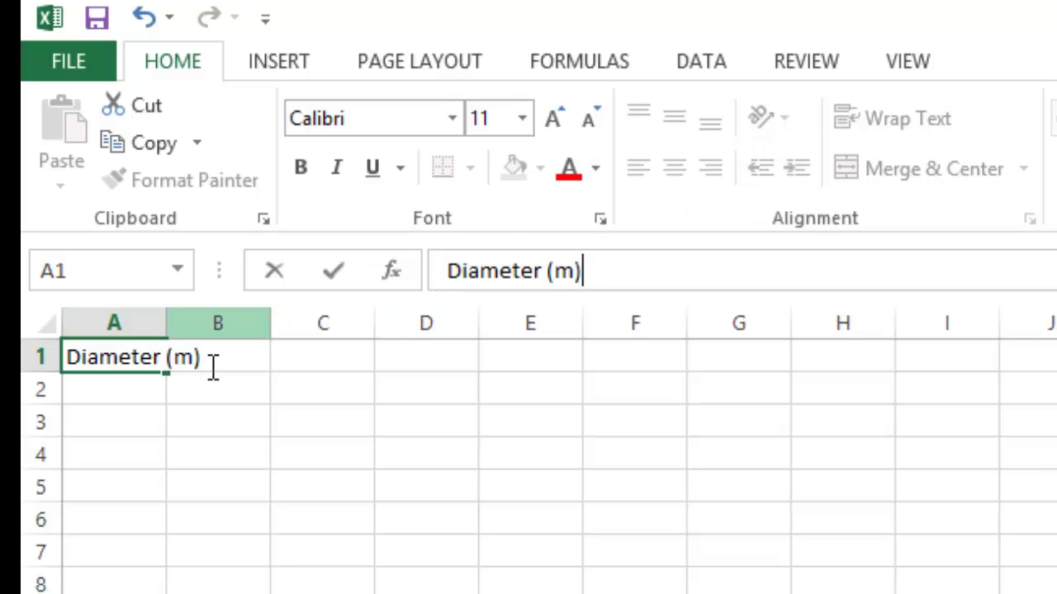
click(170, 323)
drag(165, 322, 207, 320)
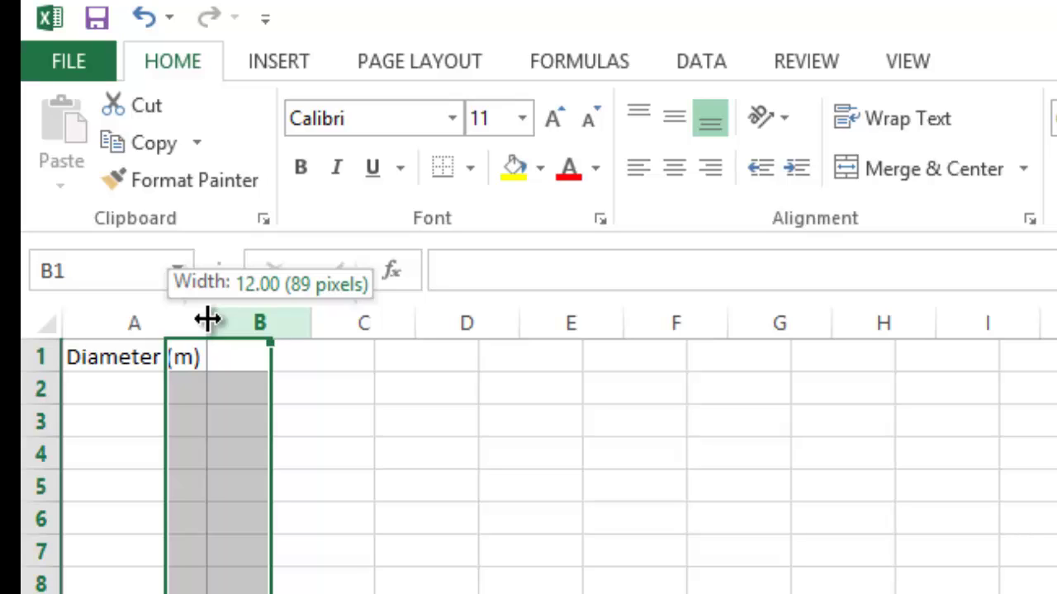
drag(207, 319, 210, 319)
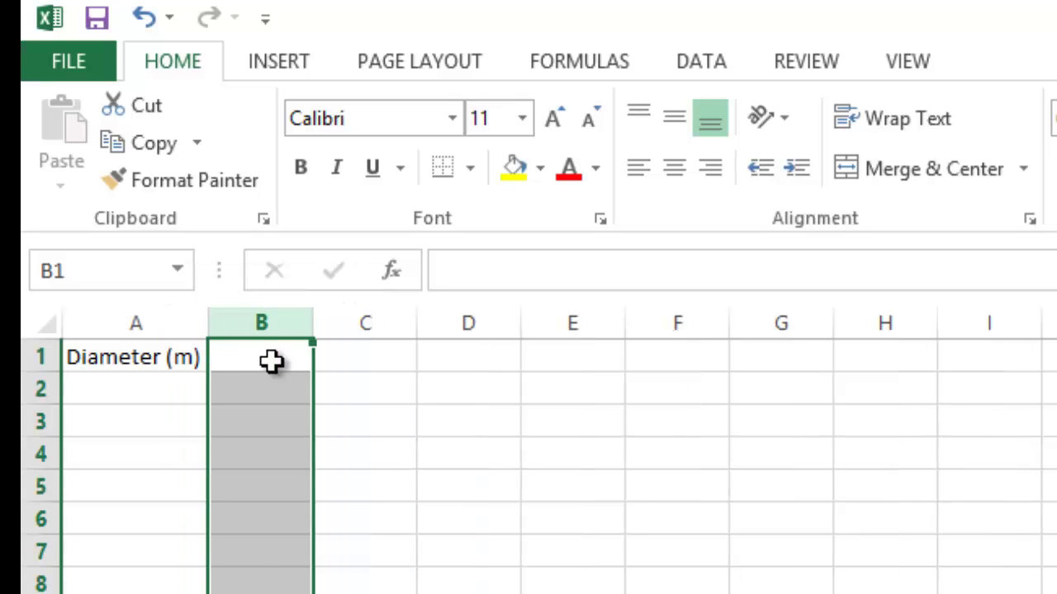
- Enter 'Circumference (m)' in B1 and widen column B to fit it
click(272, 361)
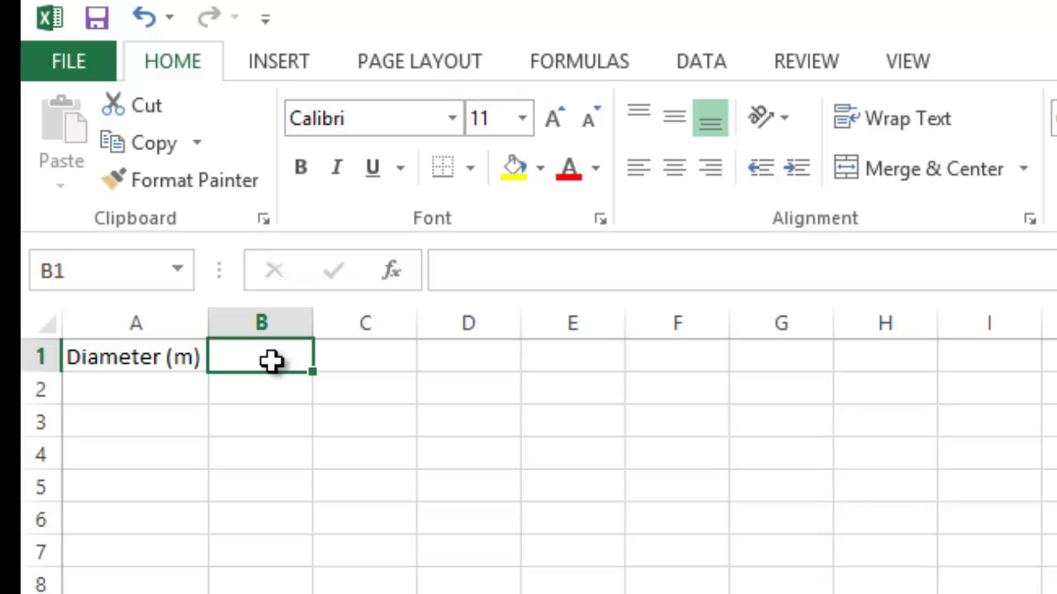
text(Circumference (m))
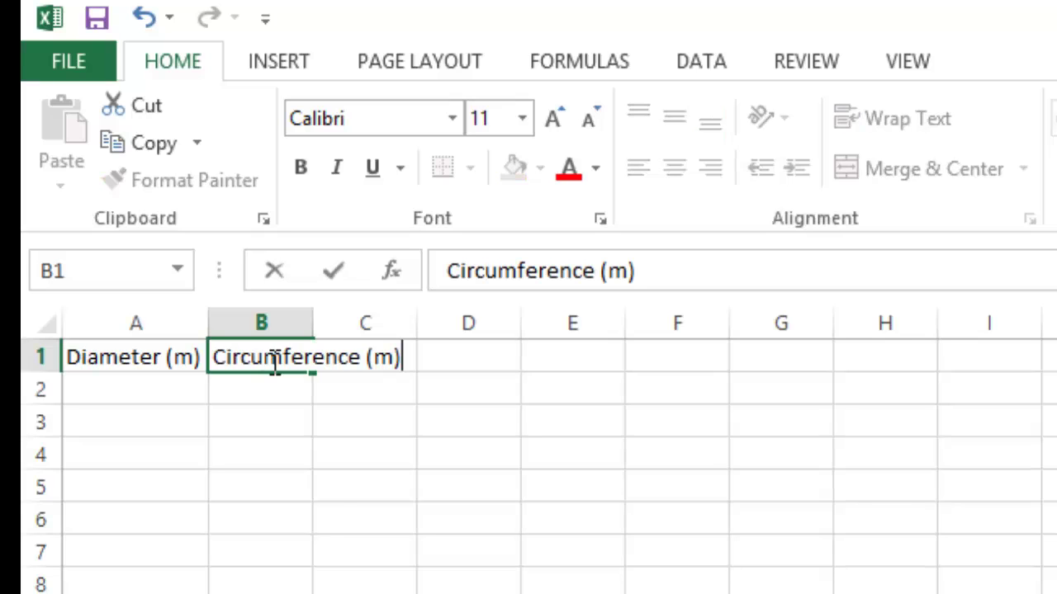
click(261, 323)
drag(313, 323, 408, 324)
- Type diameters 1 and 2 into A2 and A3 to begin the data column
click(158, 397)
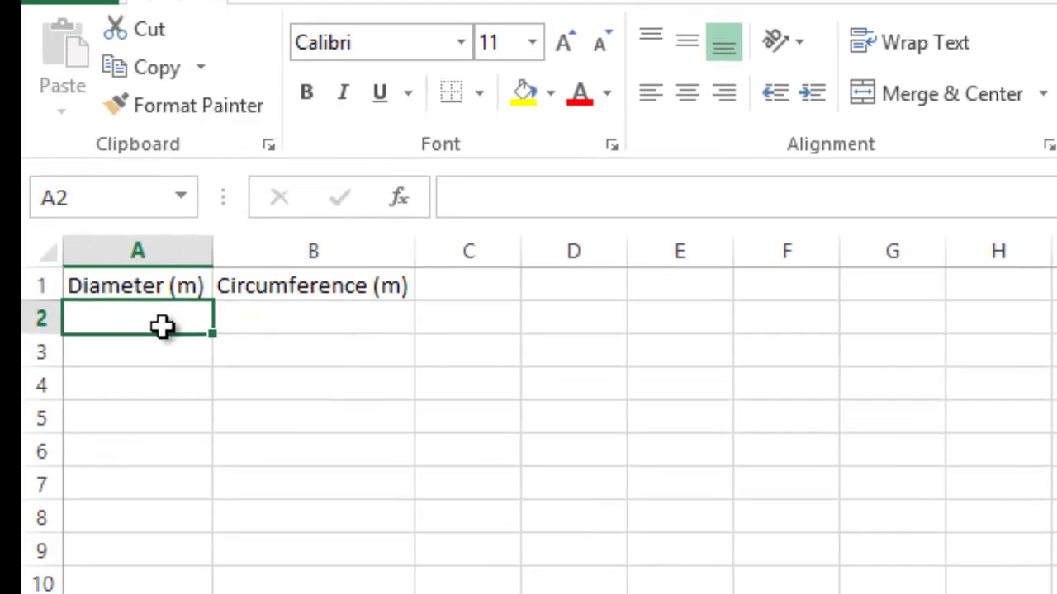
text(1)
key(Return)
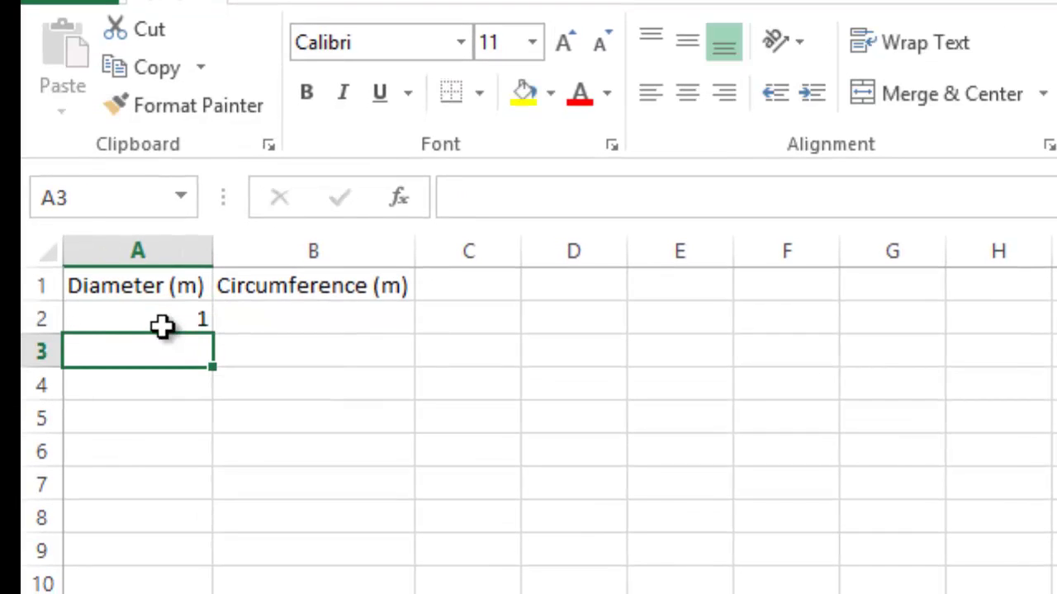
text(2)
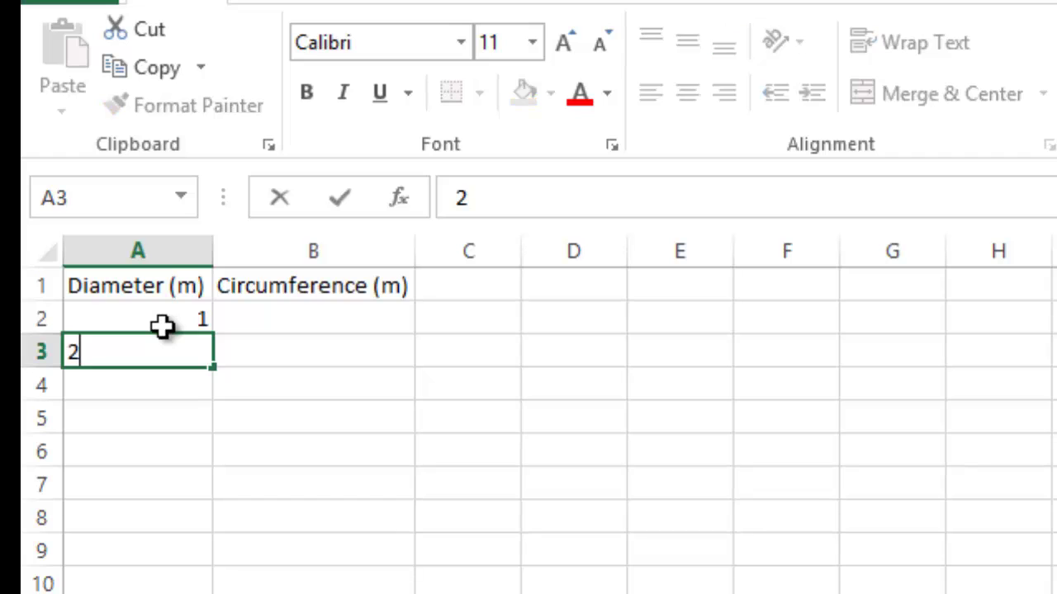
key(ctrl+Return)
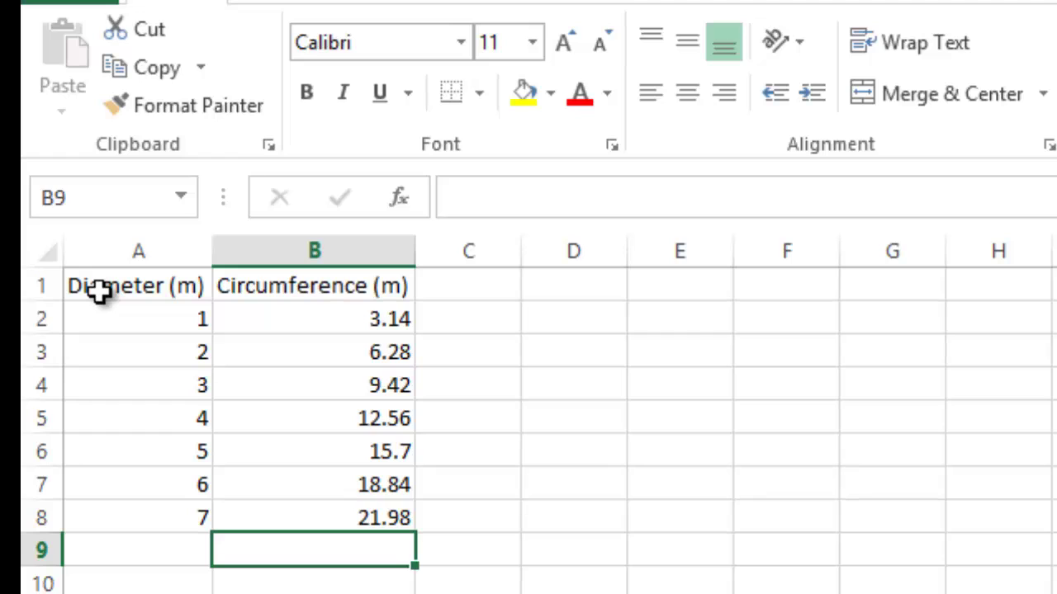
- Centre the table A1:B8 and set it in 12-point Times New Roman
drag(98, 291, 348, 523)
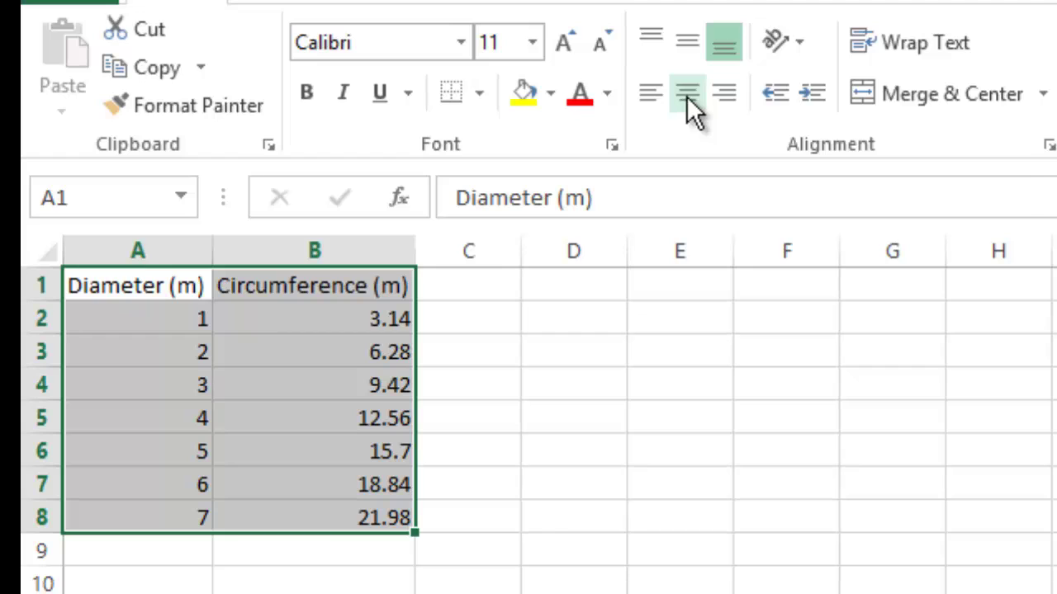
click(688, 93)
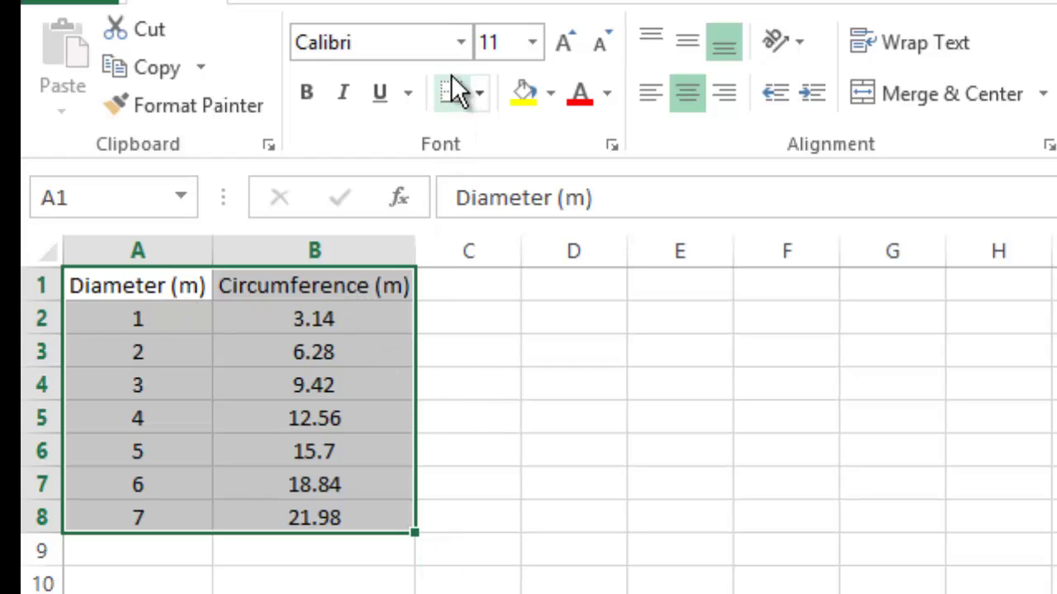
click(532, 43)
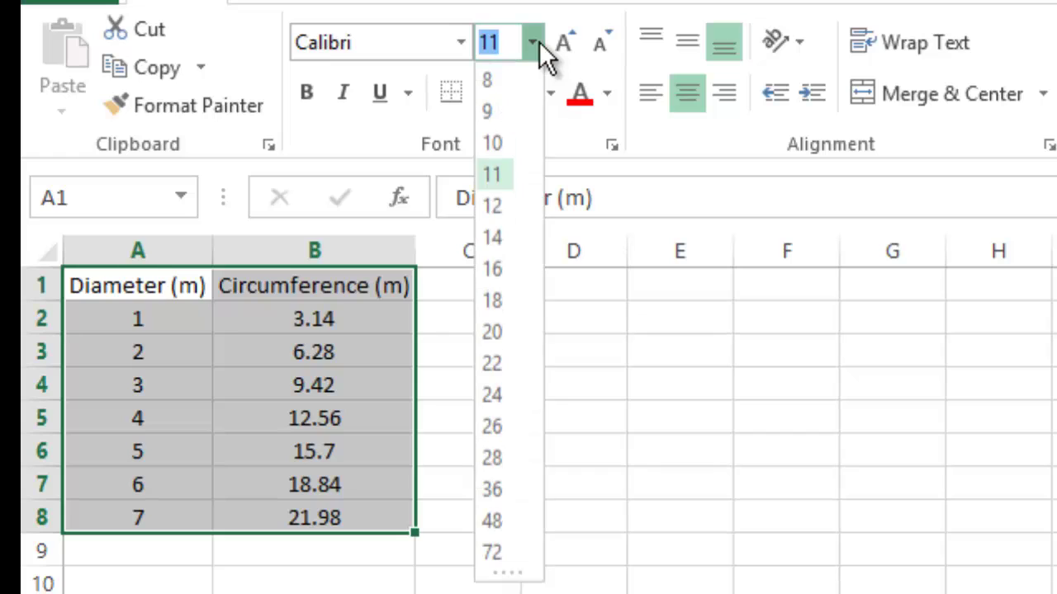
click(500, 202)
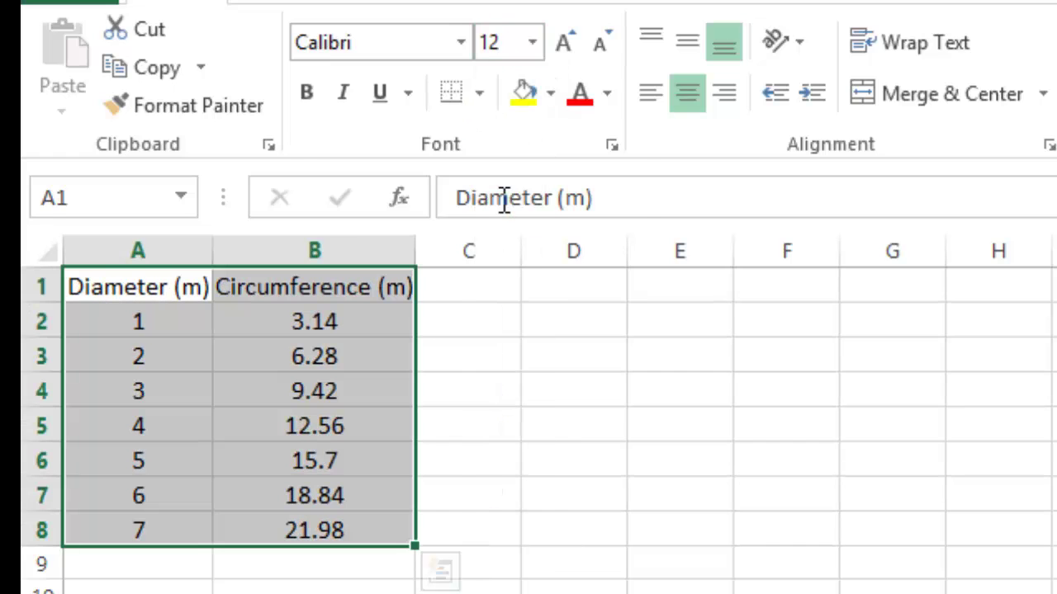
click(462, 40)
text(Times New Roma)
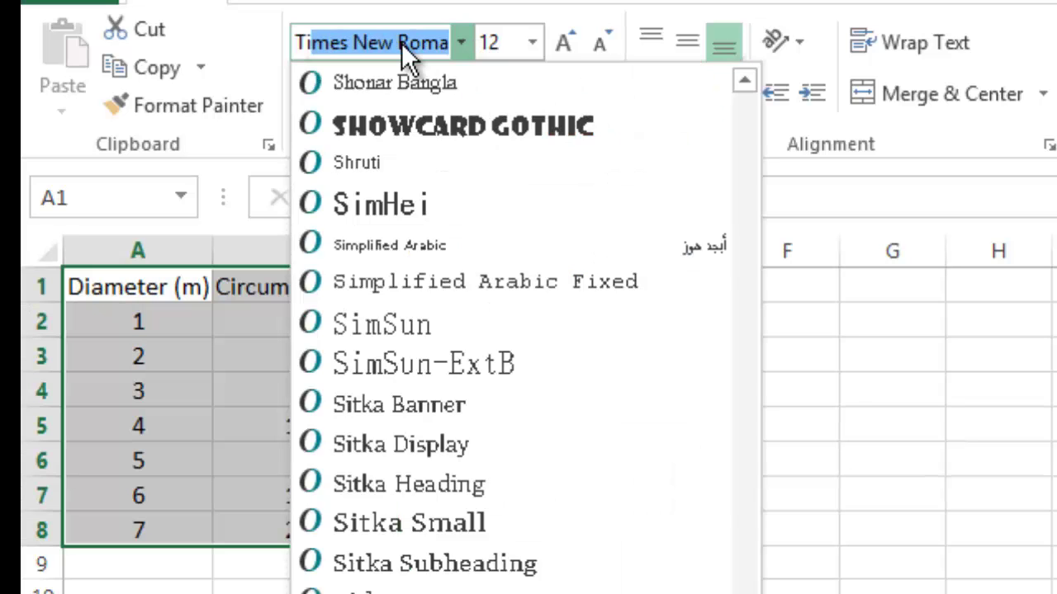
key(Return)
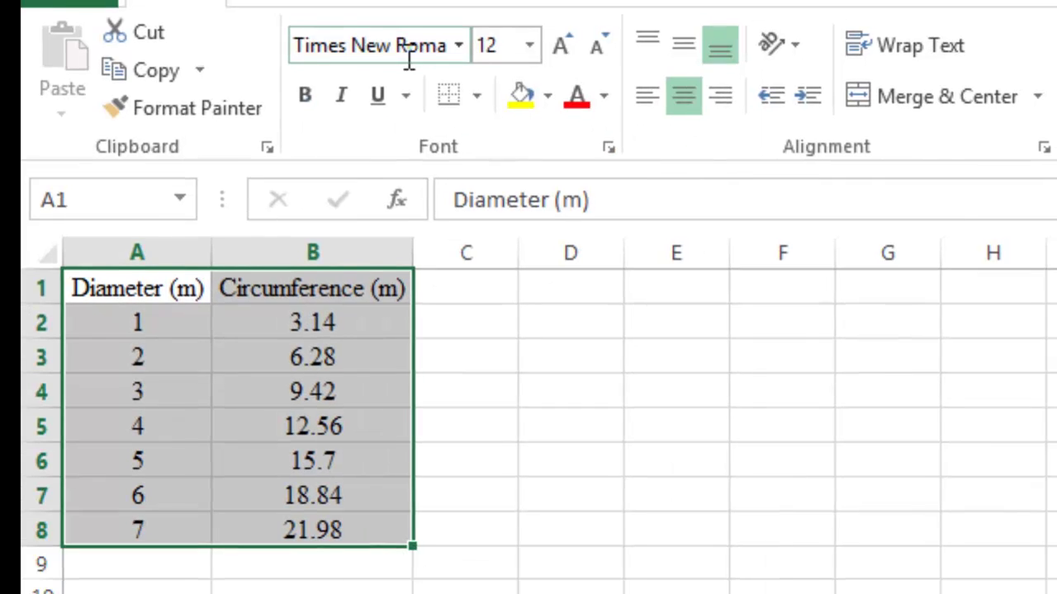
- Deselect the table, then reselect the whole range A1:B8
click(464, 356)
click(308, 587)
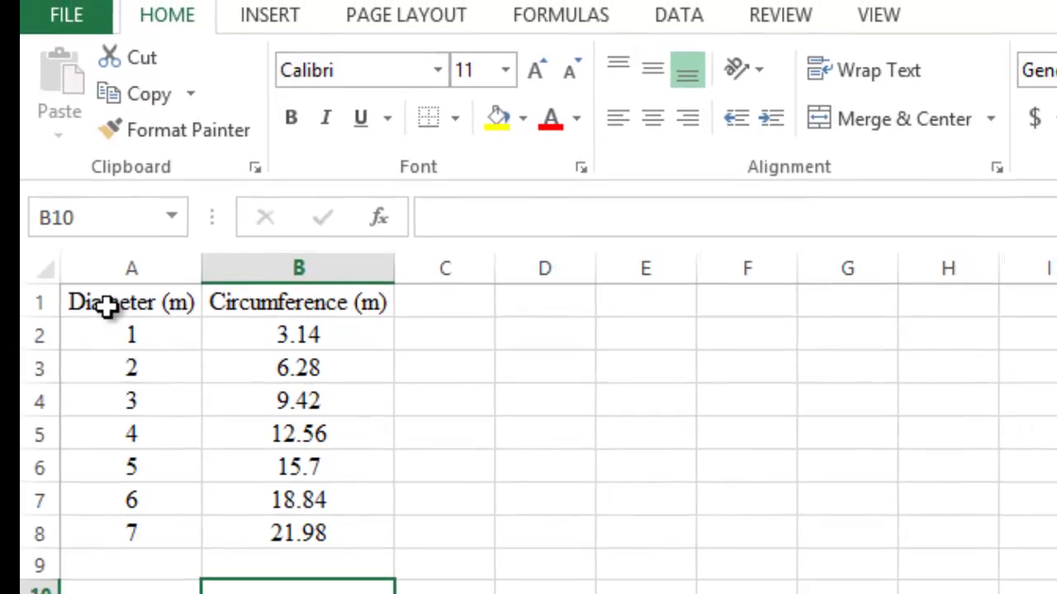
drag(116, 295, 279, 537)
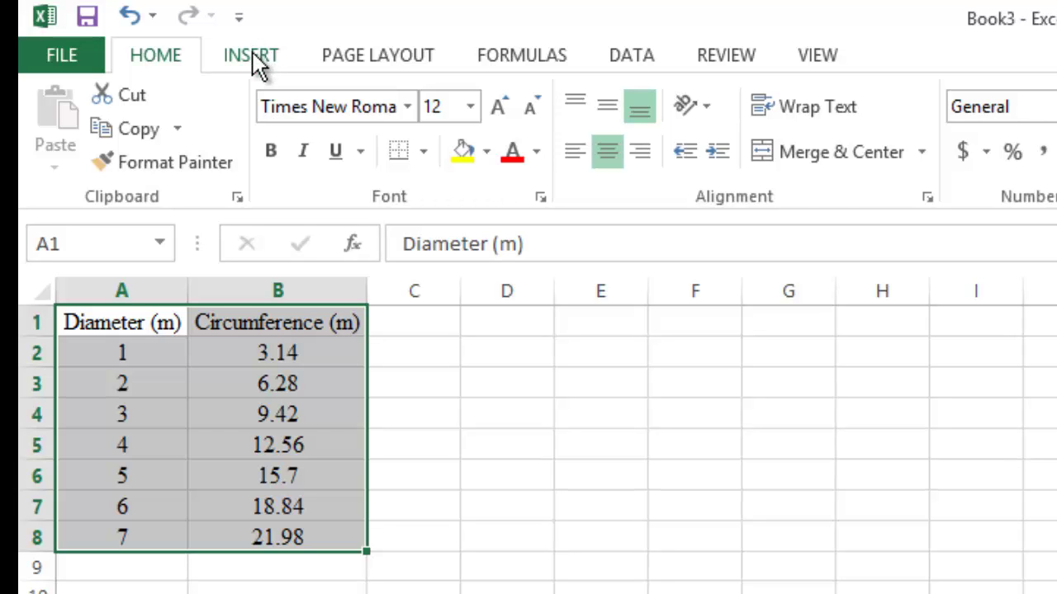
- Insert a plain Scatter chart of the selected diameter and circumference data
click(256, 65)
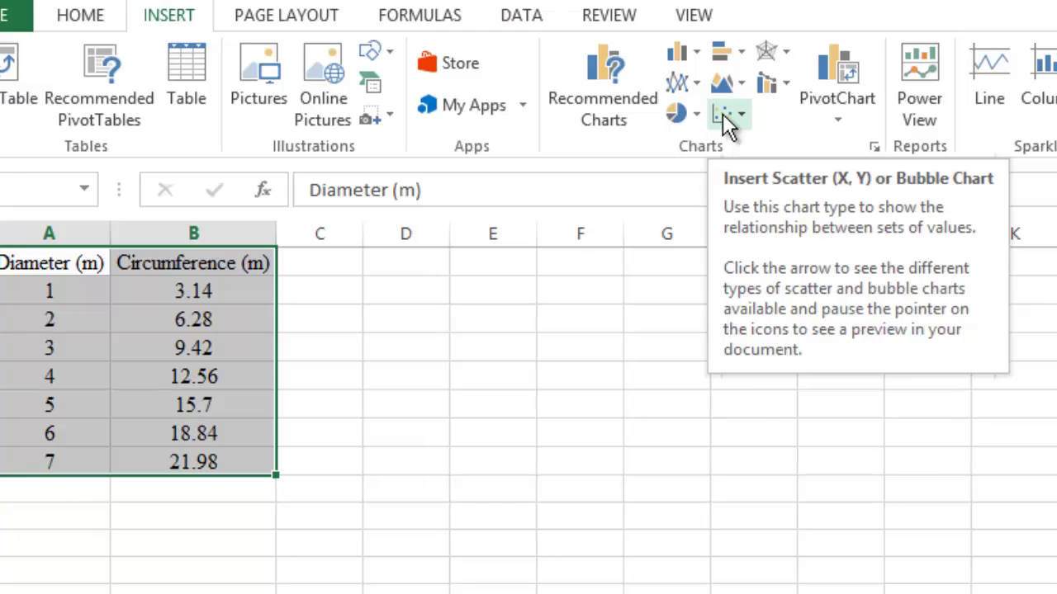
click(726, 124)
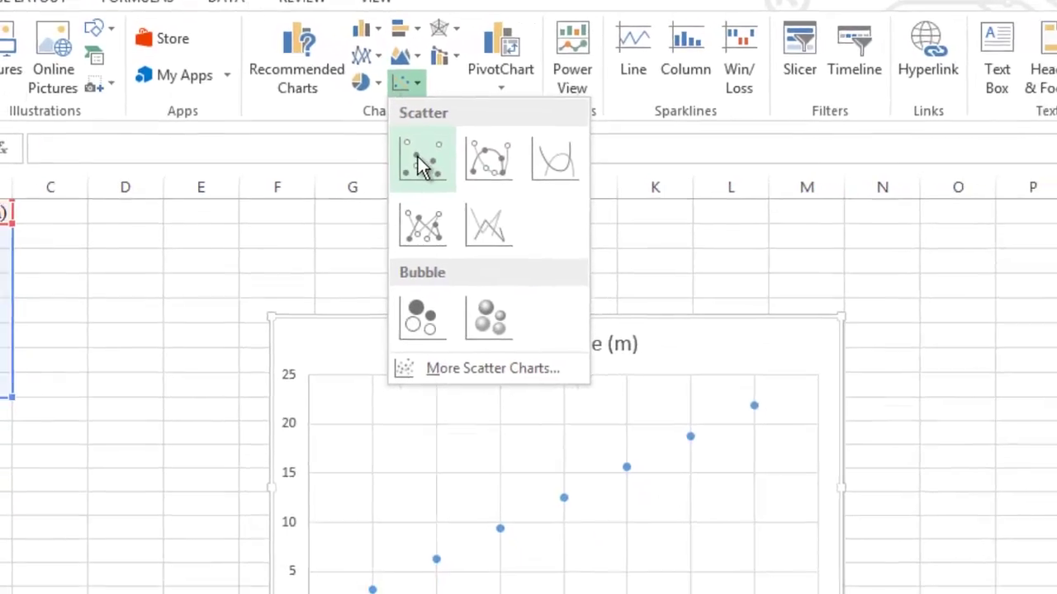
click(421, 160)
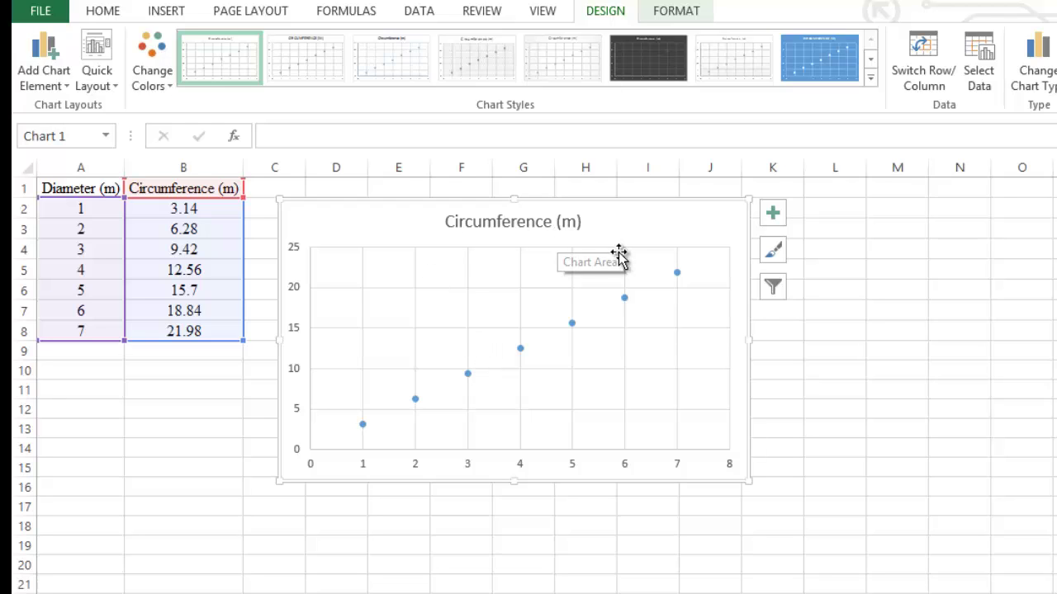
- Replace '(m)' in the chart title so it reads 'Circumference vs diameter of a circle'
click(545, 223)
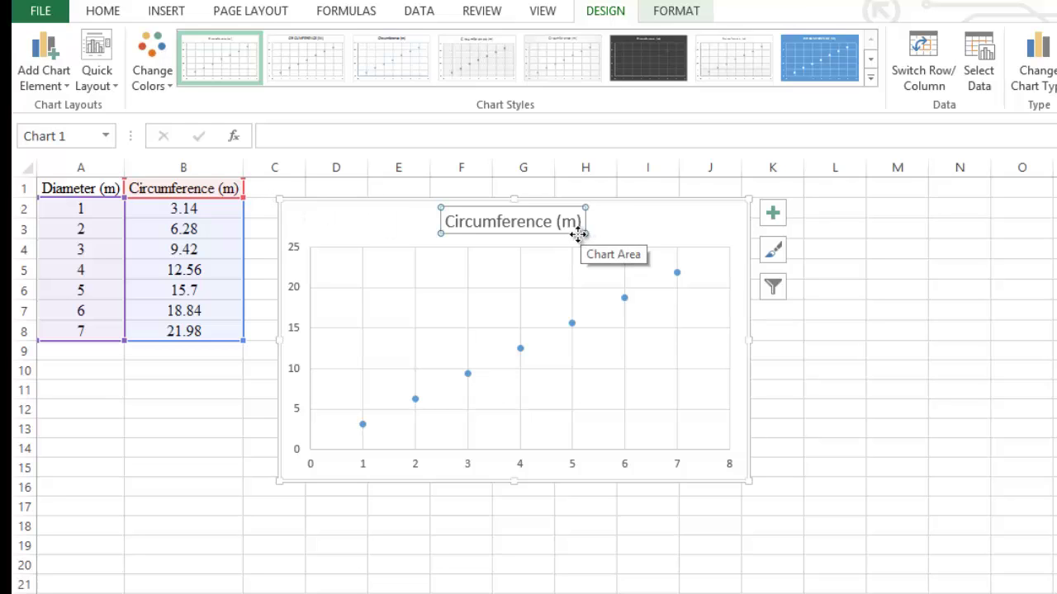
drag(581, 223, 557, 229)
click(541, 209)
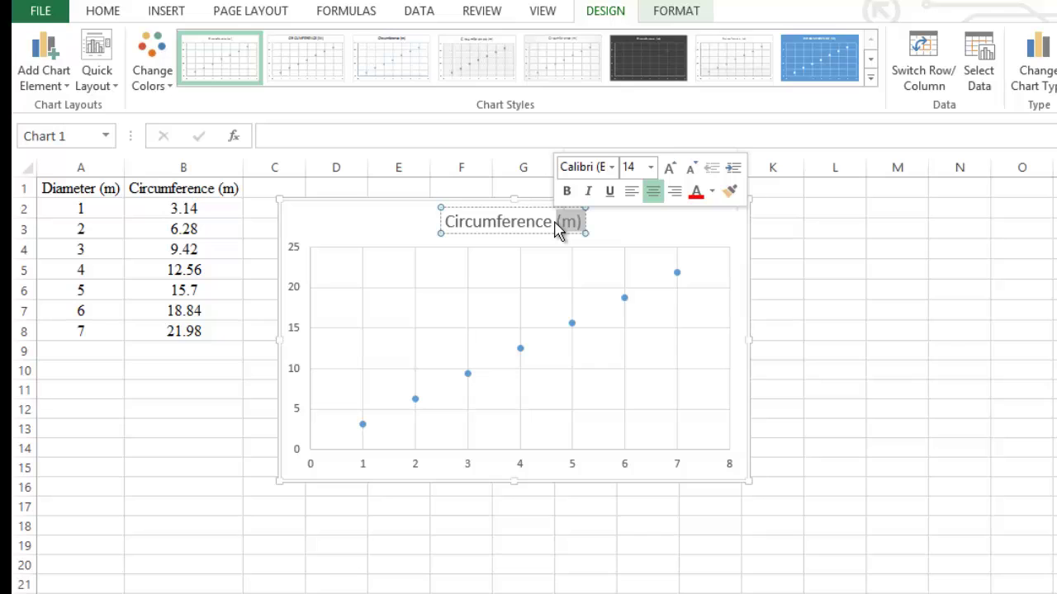
text(vs)
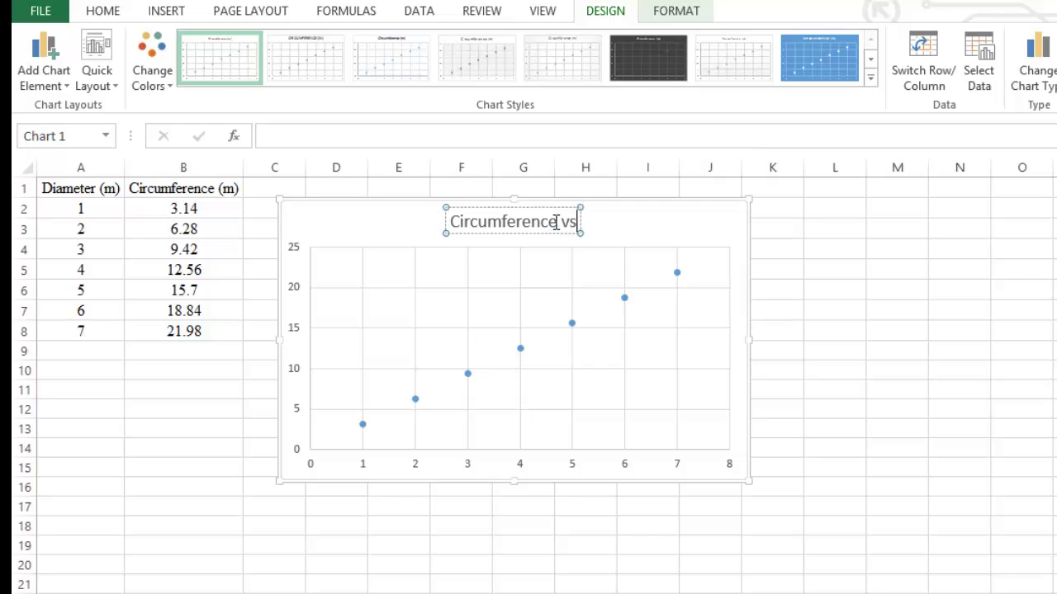
text( diamter)
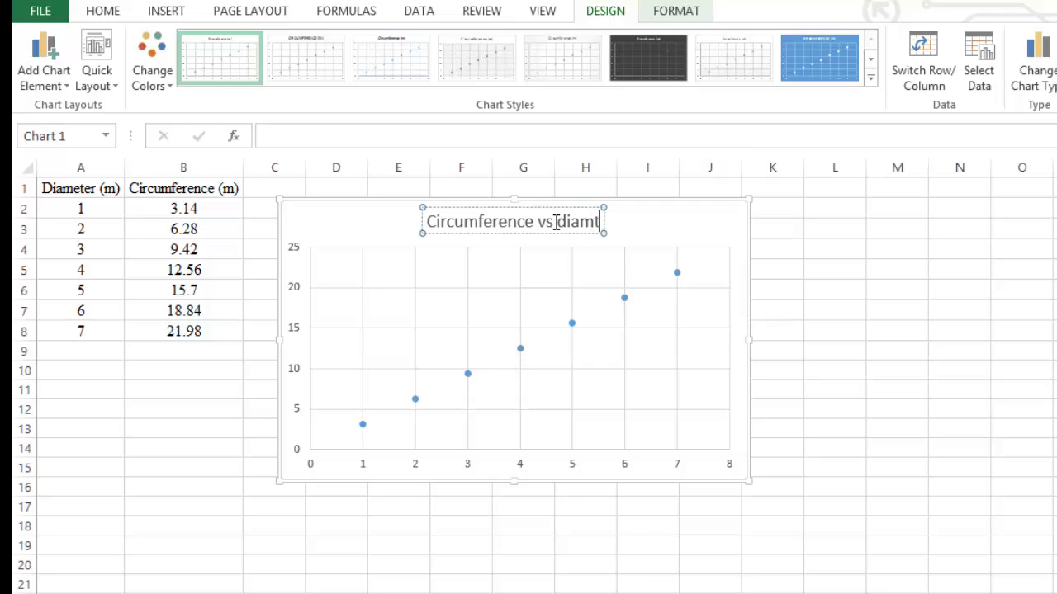
key(BackSpace)
key(BackSpace)
key(BackSpace)
text(eter)
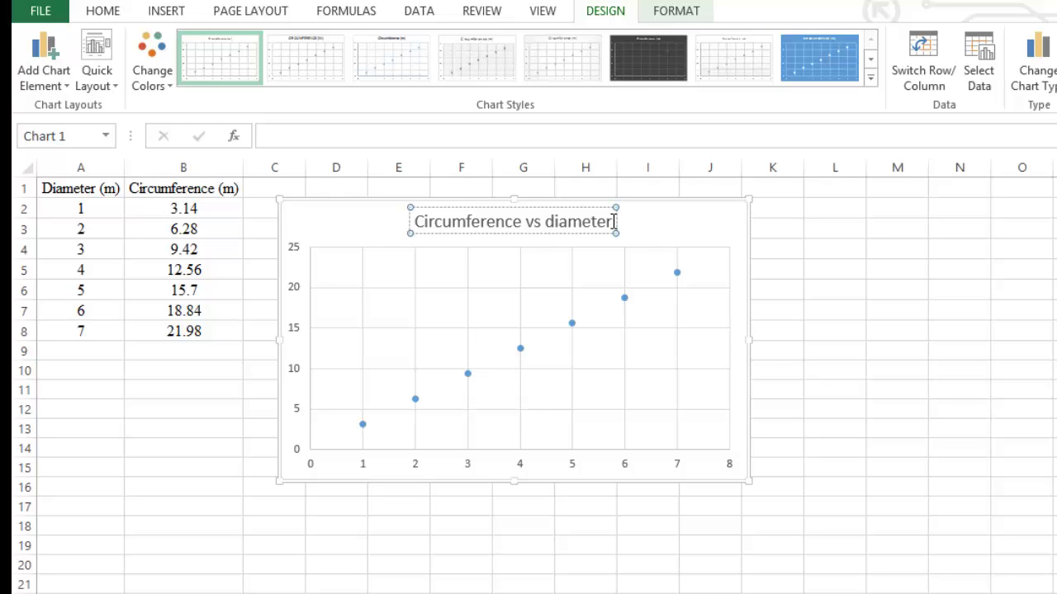
text(of a circle)
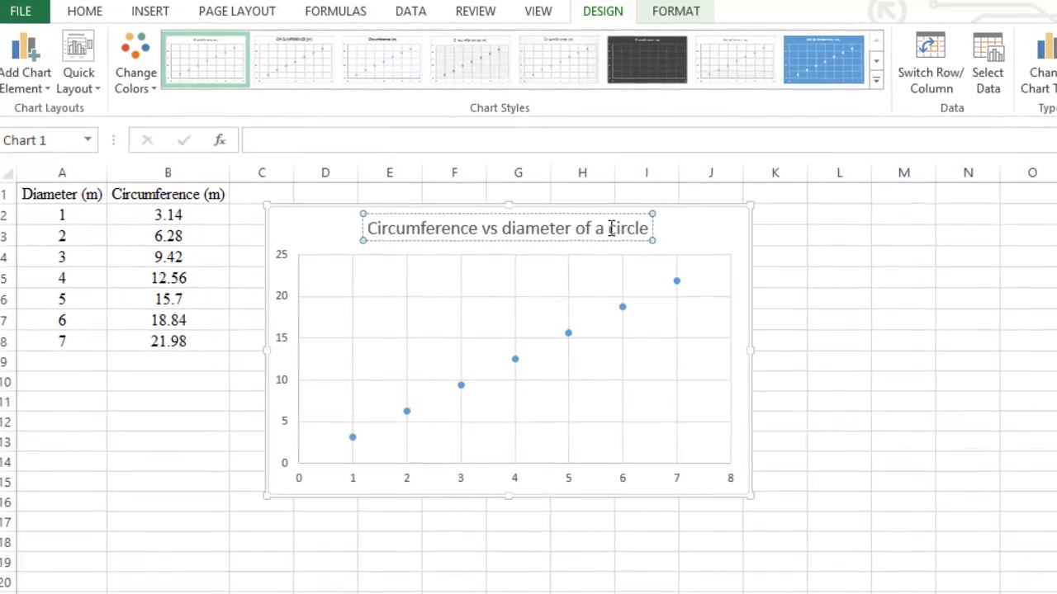
click(350, 286)
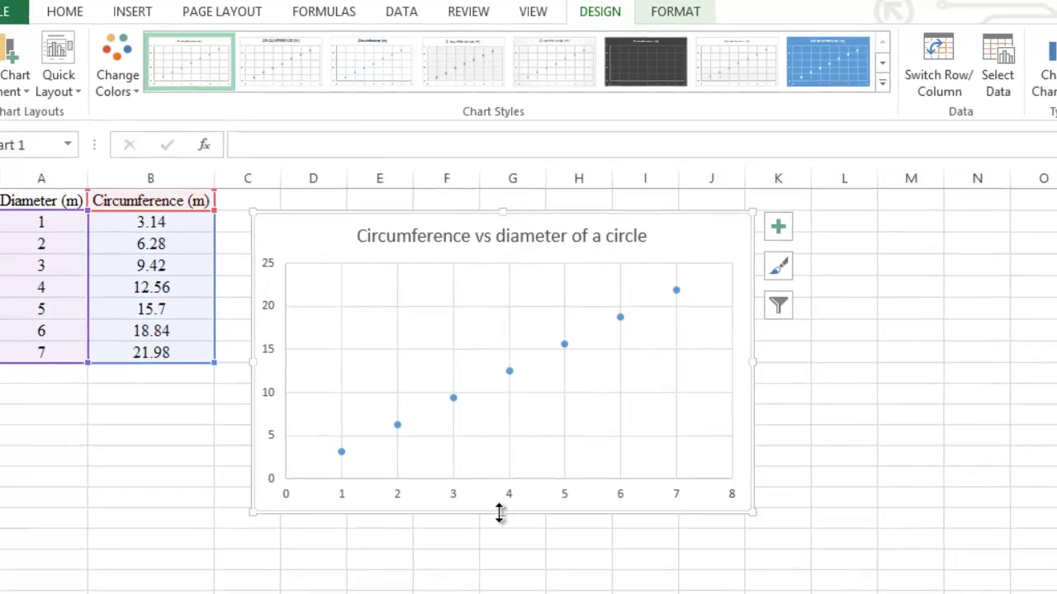
- Turn on Axis Titles in Chart Elements for both chart axes
click(782, 240)
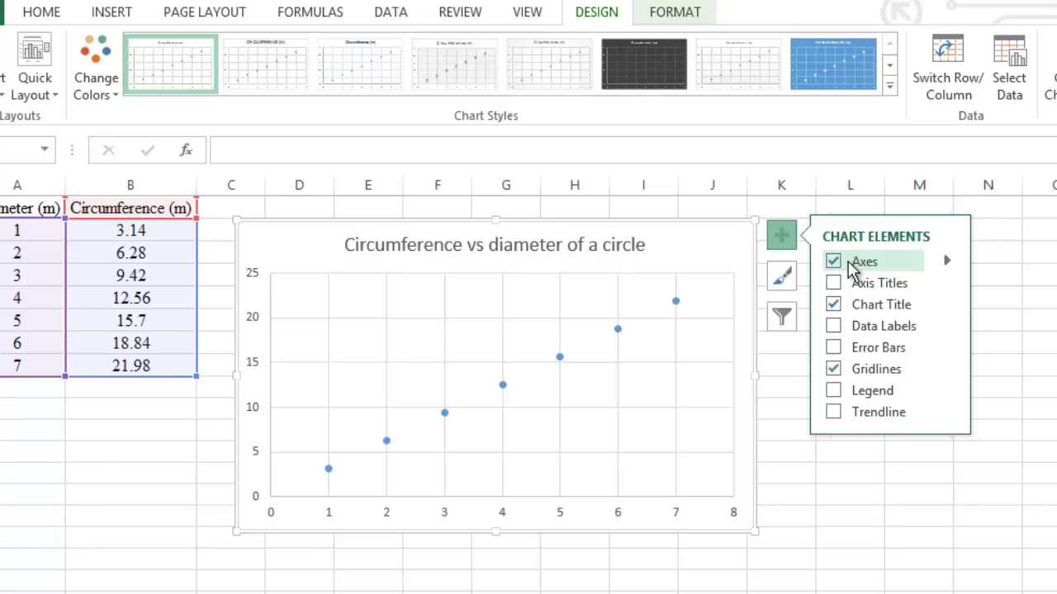
click(836, 285)
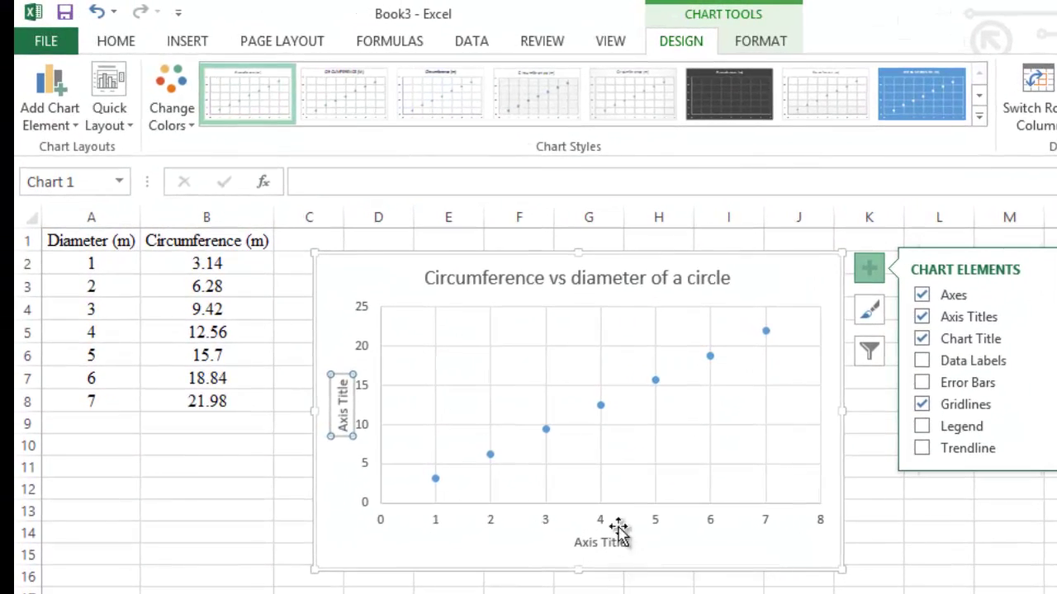
click(607, 541)
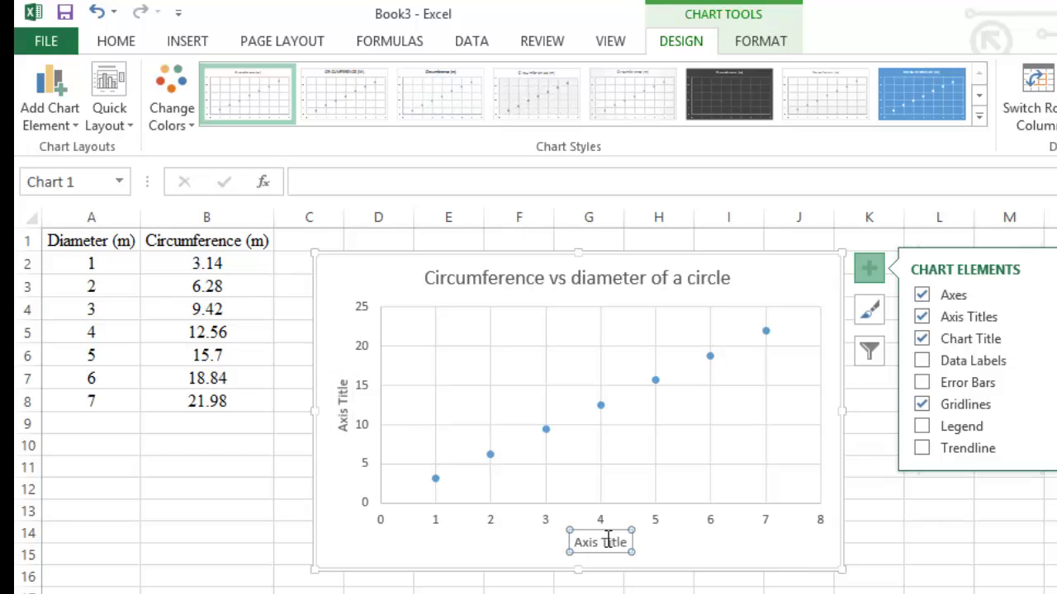
click(609, 533)
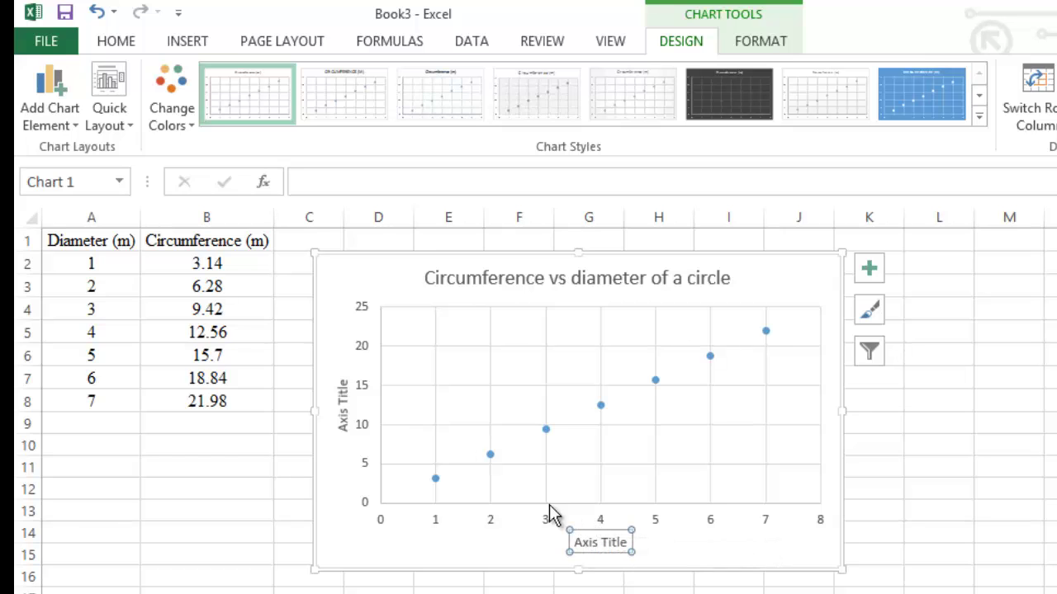
- Name the horizontal axis 'Diameter (m)' and the vertical axis 'Circumference (m)'
click(347, 180)
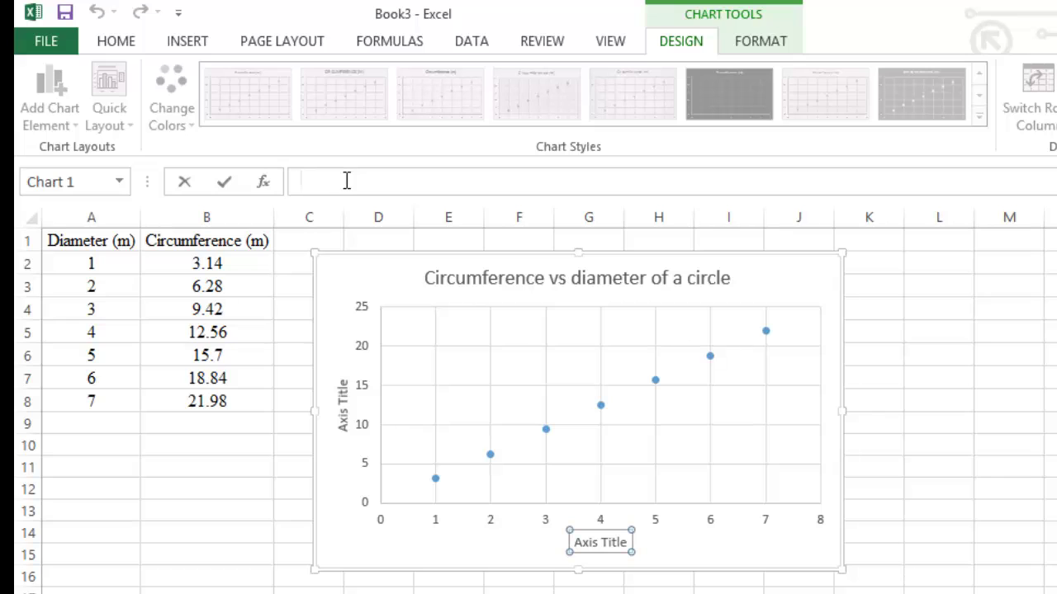
text(Diameter (m))
key(Return)
click(343, 384)
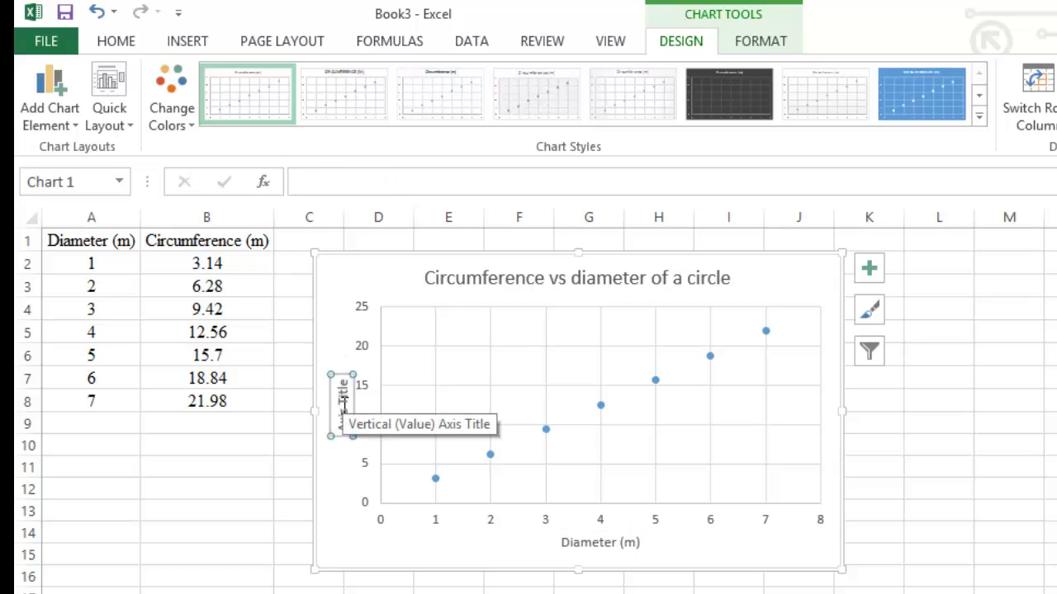
text(C)
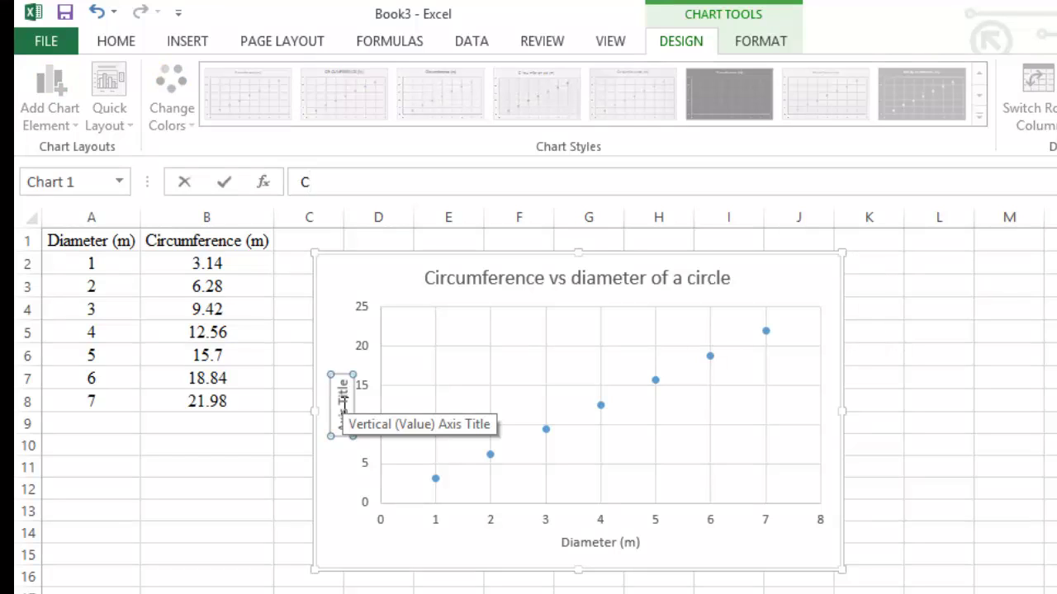
text(ircumference (m))
key(Return)
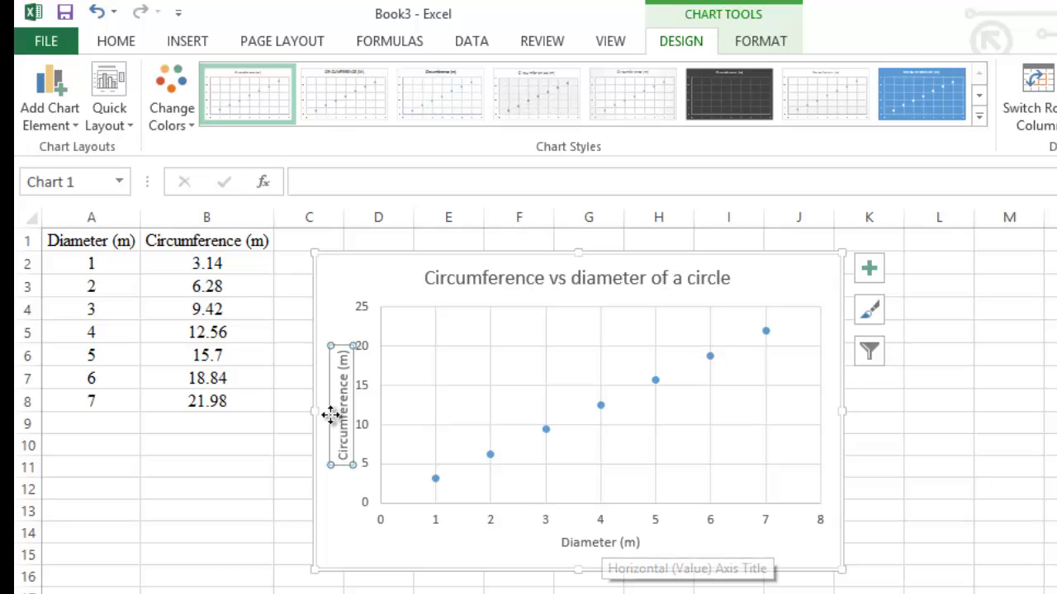
- Set the 'Circumference (m)' axis title to 12 pt font size
click(124, 48)
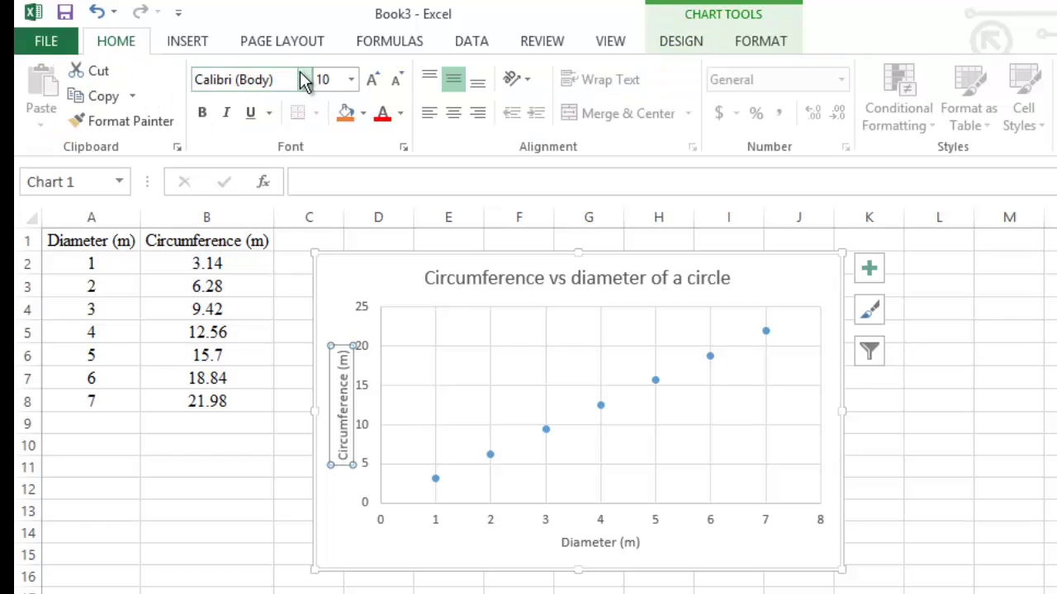
click(353, 81)
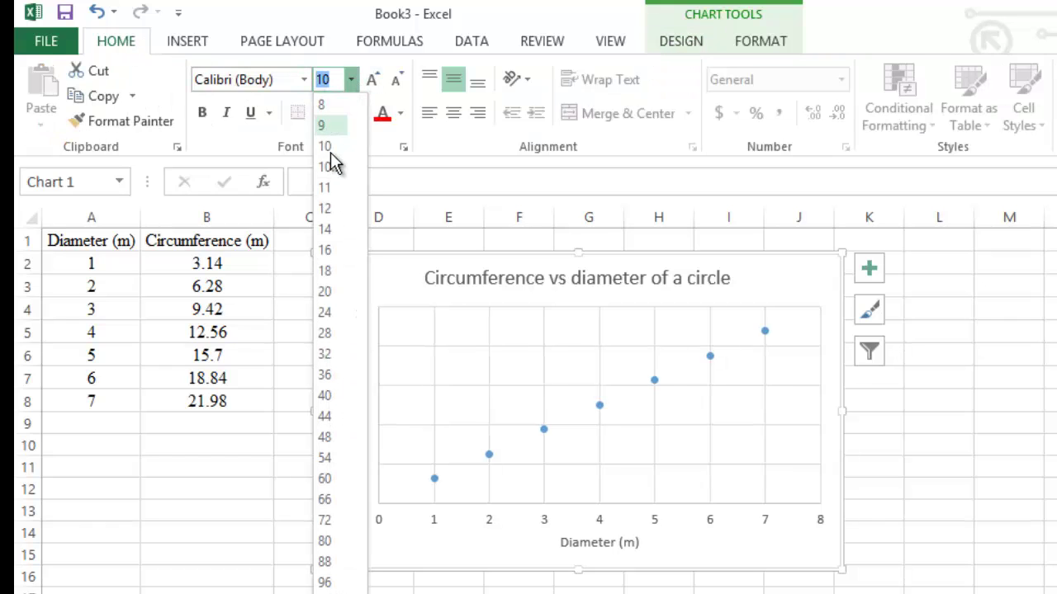
click(326, 209)
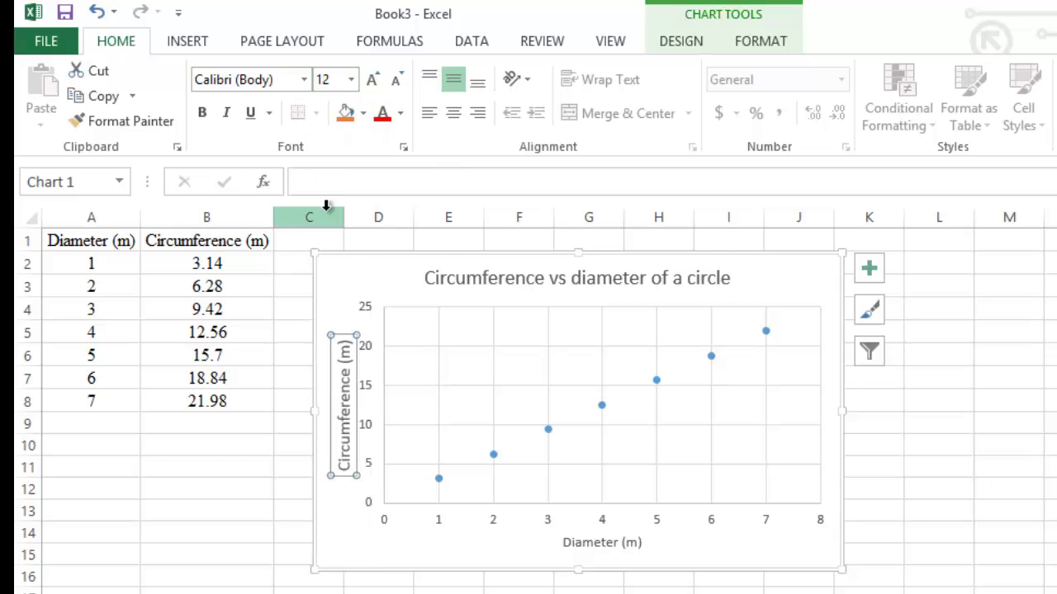
click(614, 533)
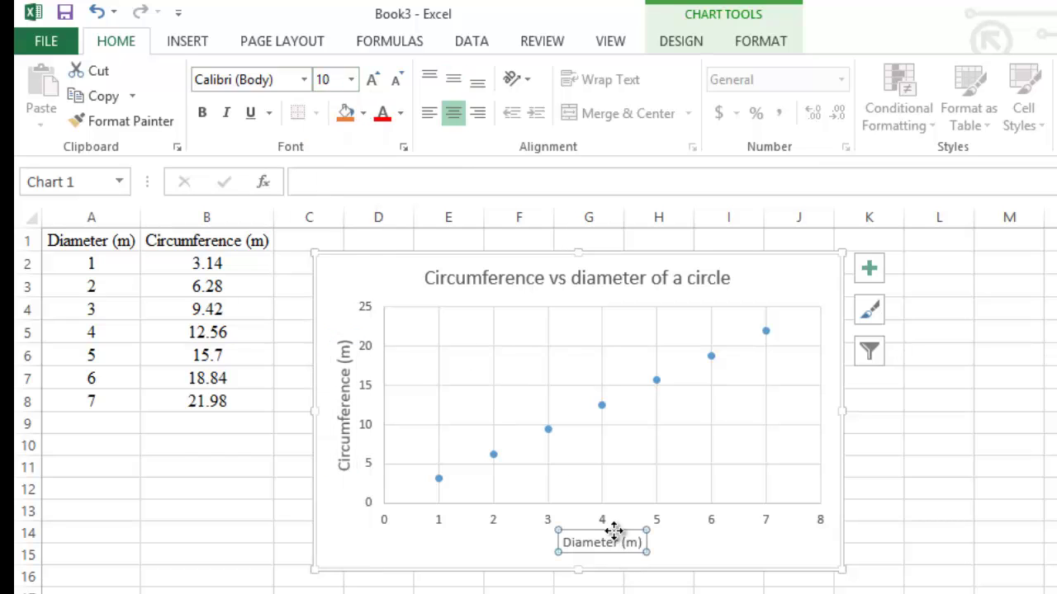
click(828, 544)
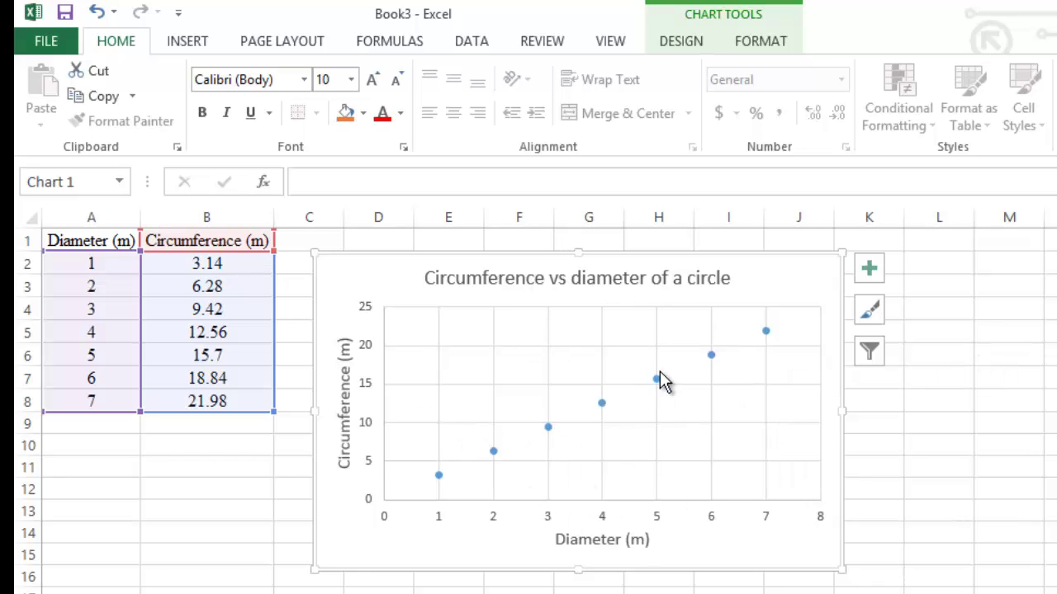
- Turn on Primary Minor Horizontal and Primary Minor Vertical gridlines on the chart
click(869, 270)
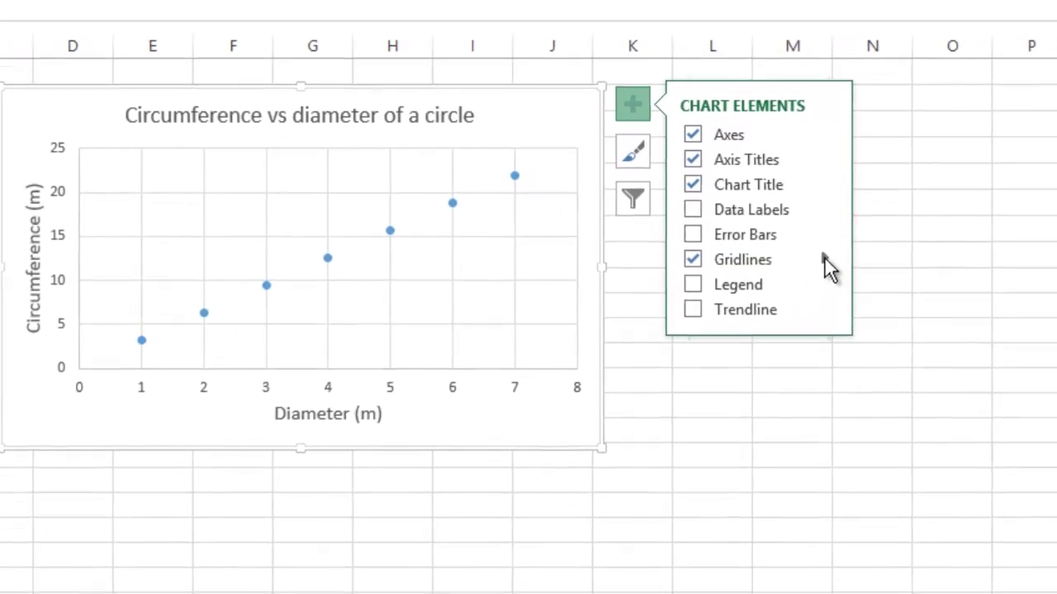
click(809, 250)
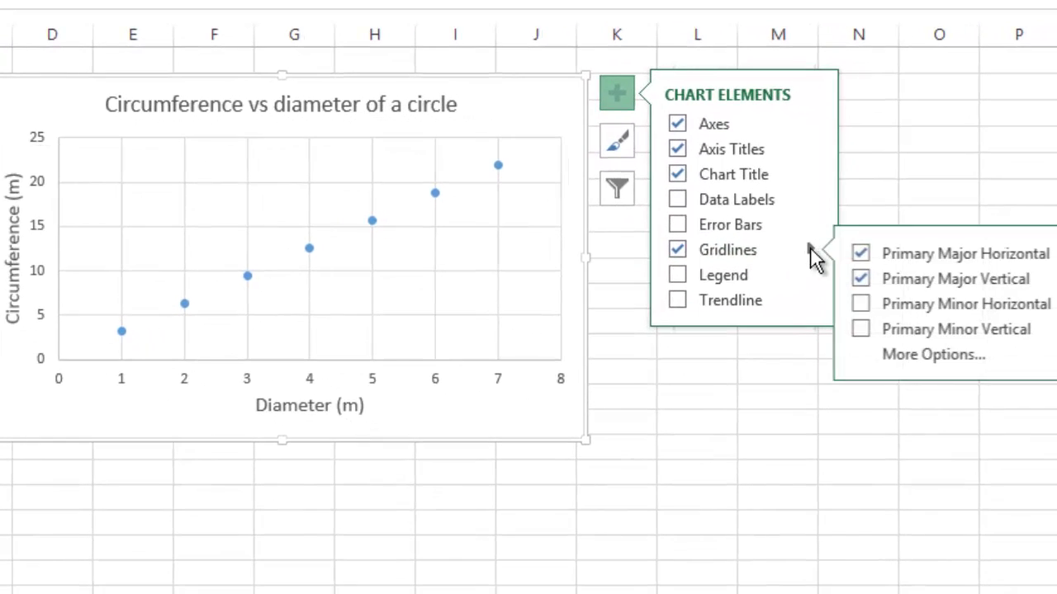
click(861, 304)
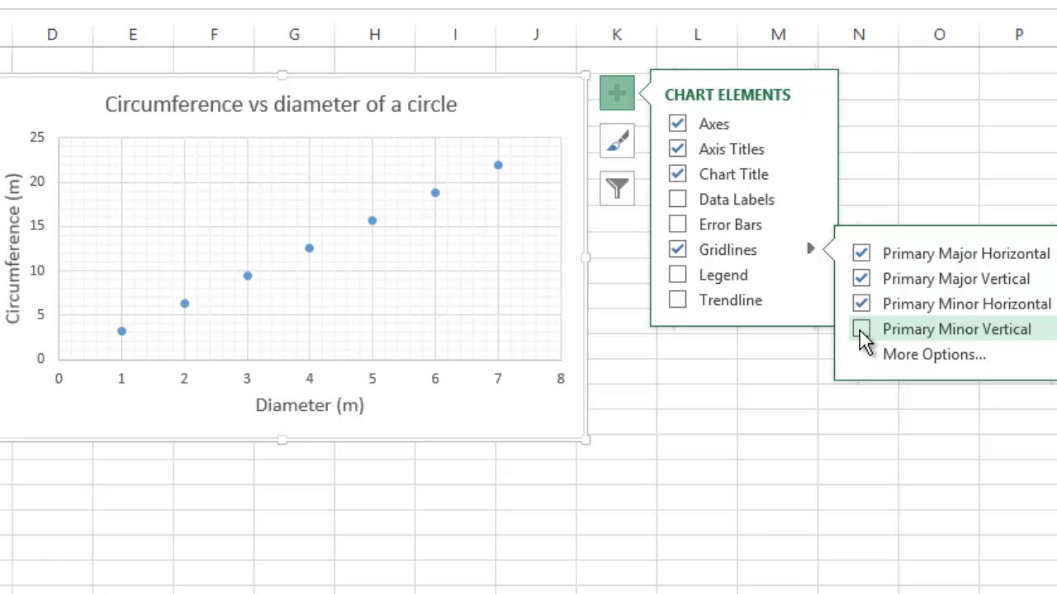
click(861, 330)
key(Escape)
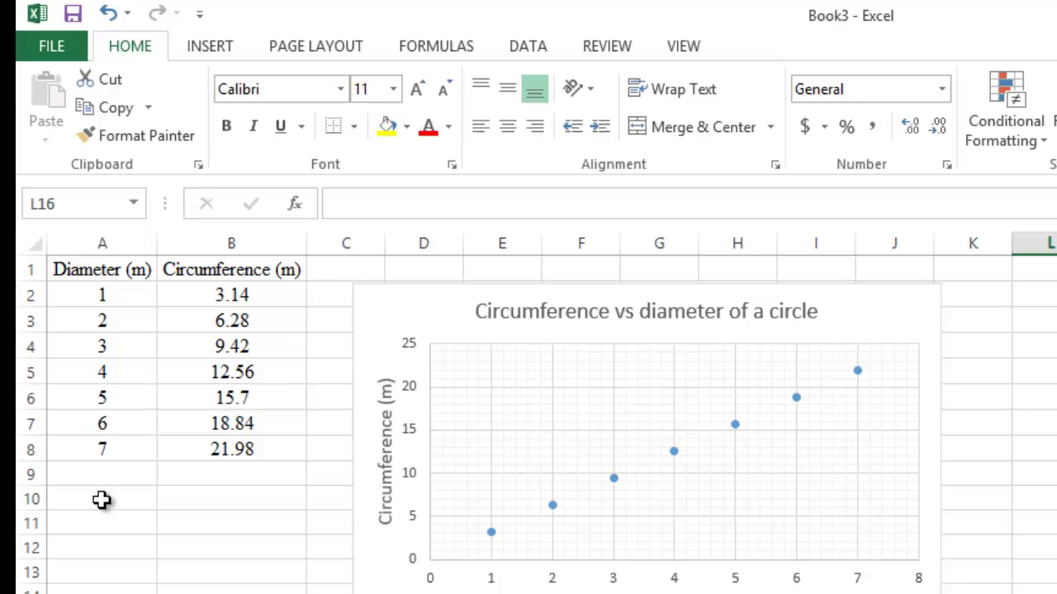
- Enter the label 'Slope=' in cell A10 and move to B10
click(100, 500)
text(S)
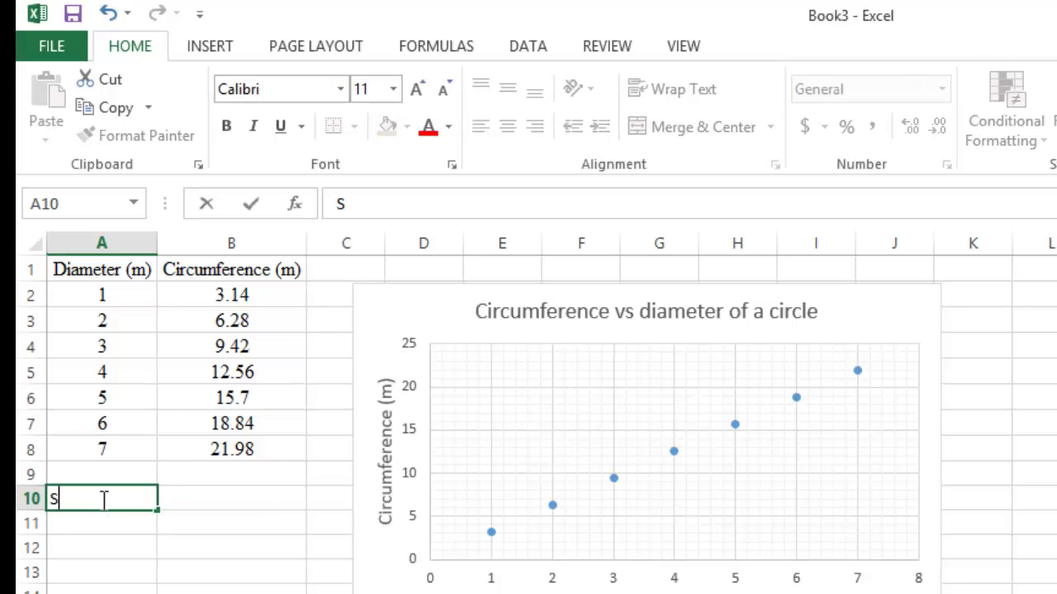
text(lope=)
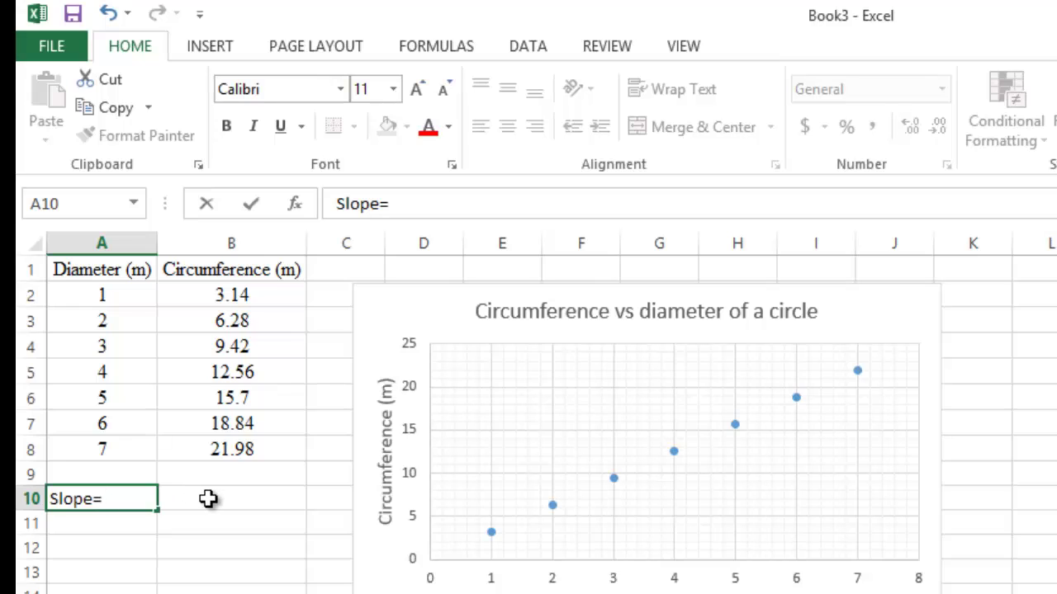
click(207, 498)
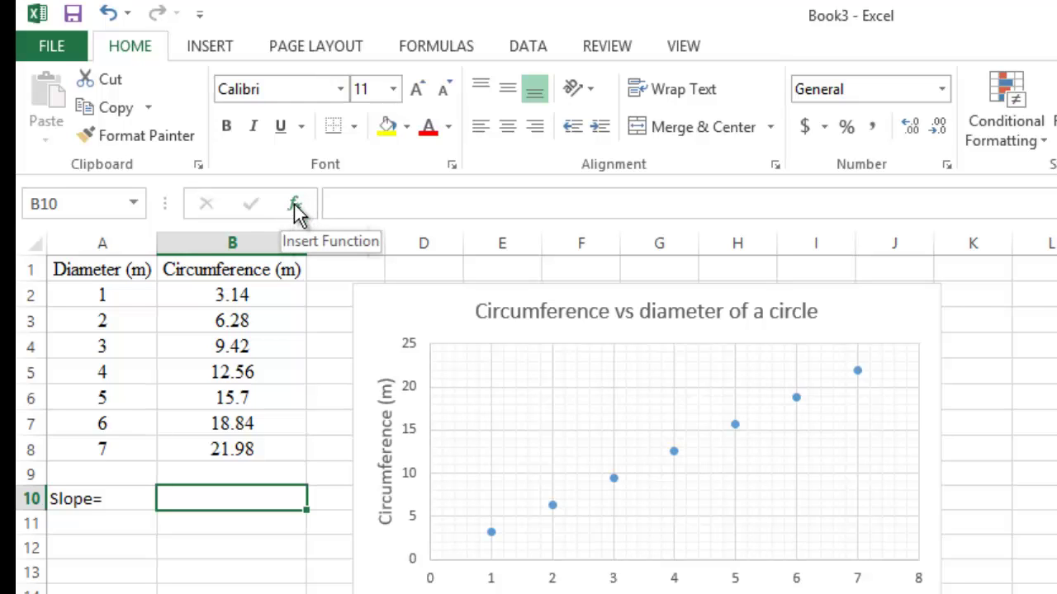
- Insert the SLOPE function from the Statistical category into cell B10, opening its argument fields
click(296, 205)
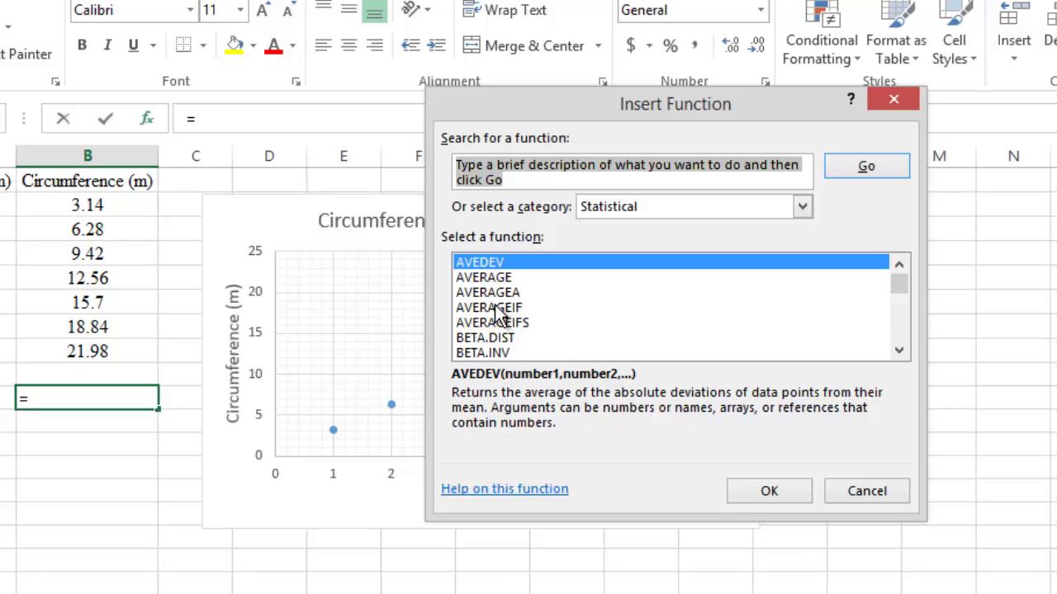
click(495, 307)
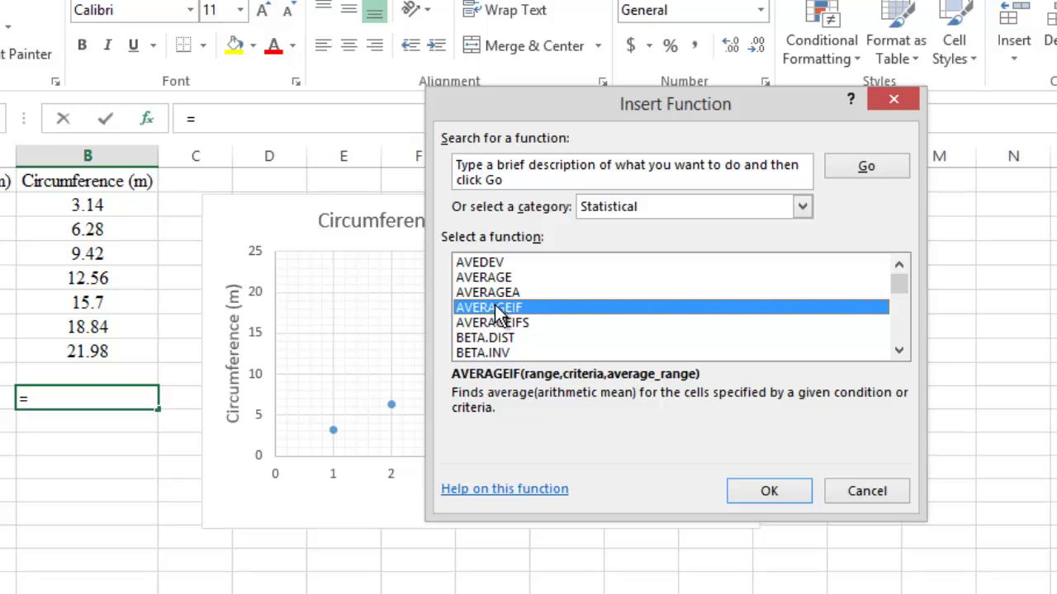
key(s)
key(l)
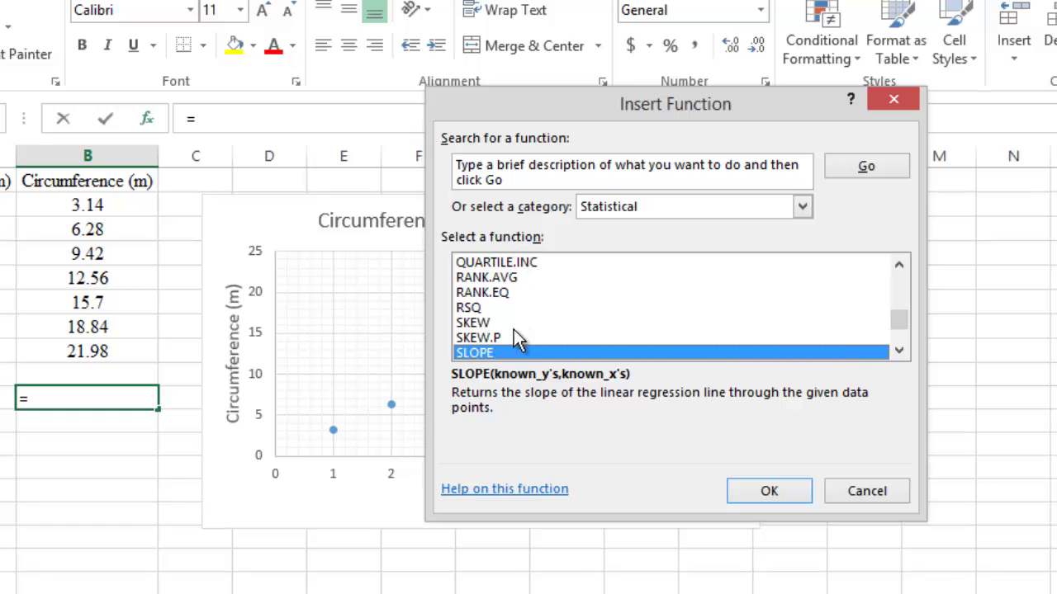
click(783, 499)
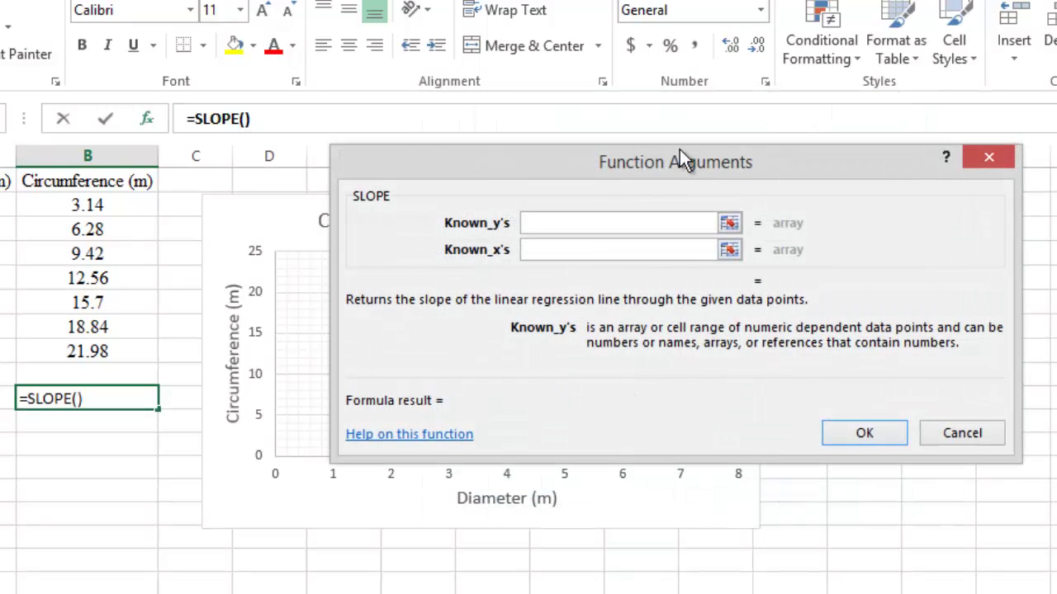
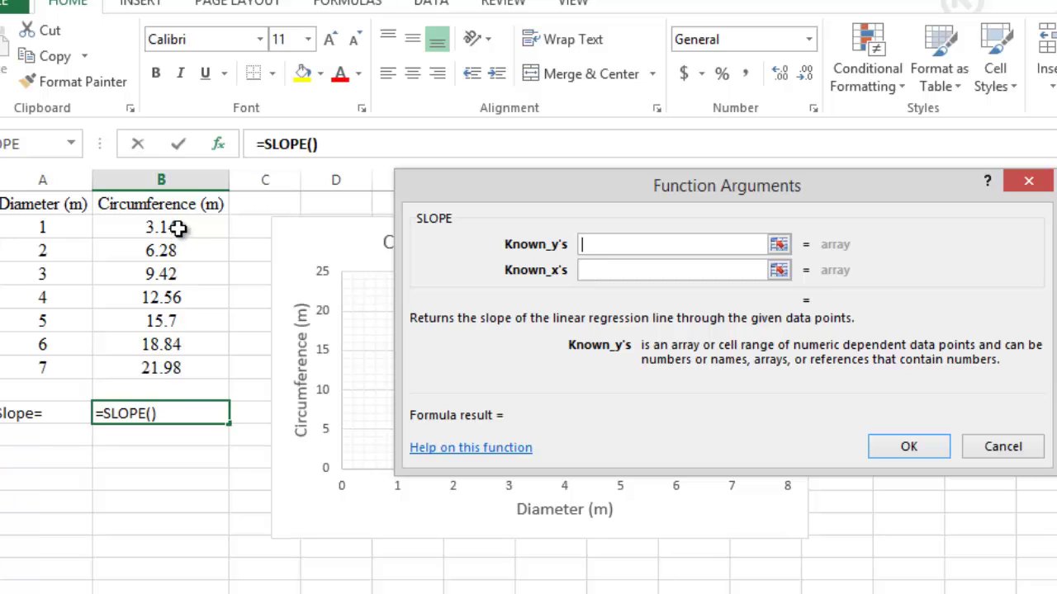
- Set B2:B8 as the SLOPE function's known y-values
drag(177, 228, 179, 367)
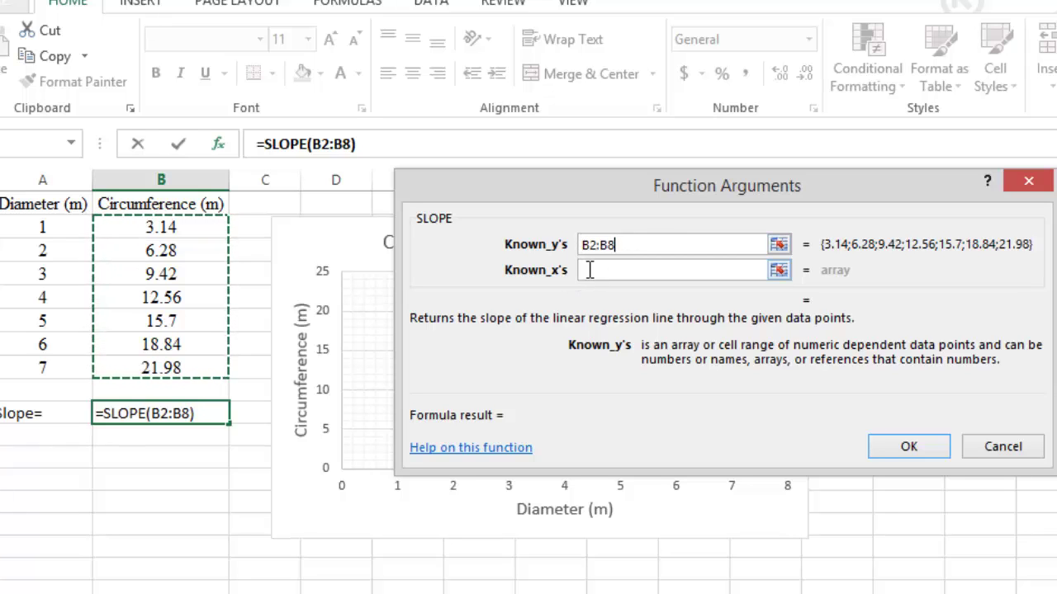
- Enter A2:A8 as known x-values and confirm =SLOPE(B2:B8,A2:A8), giving 3.14
click(589, 273)
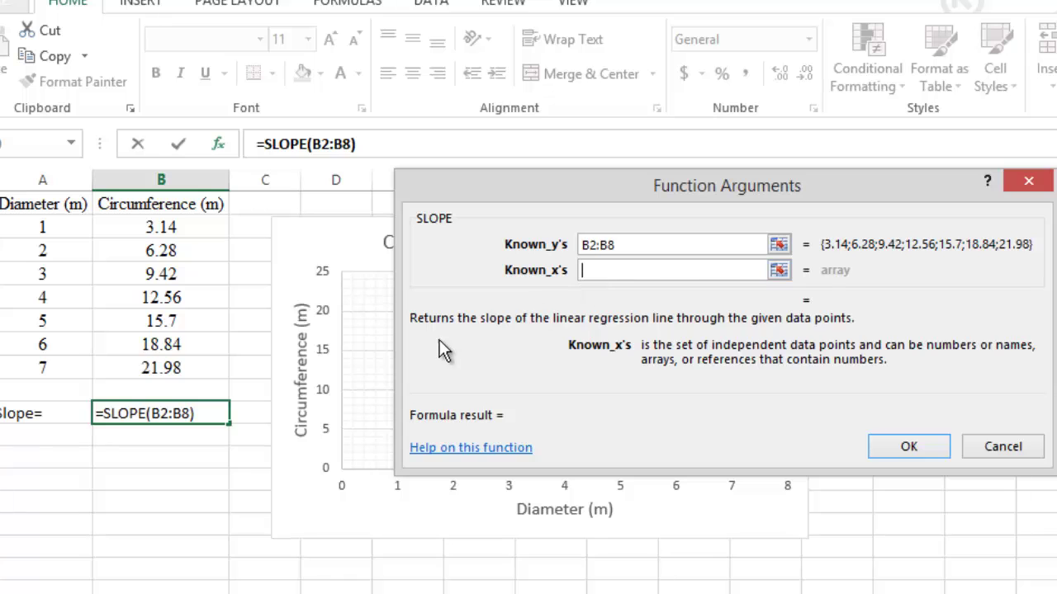
drag(45, 226, 43, 363)
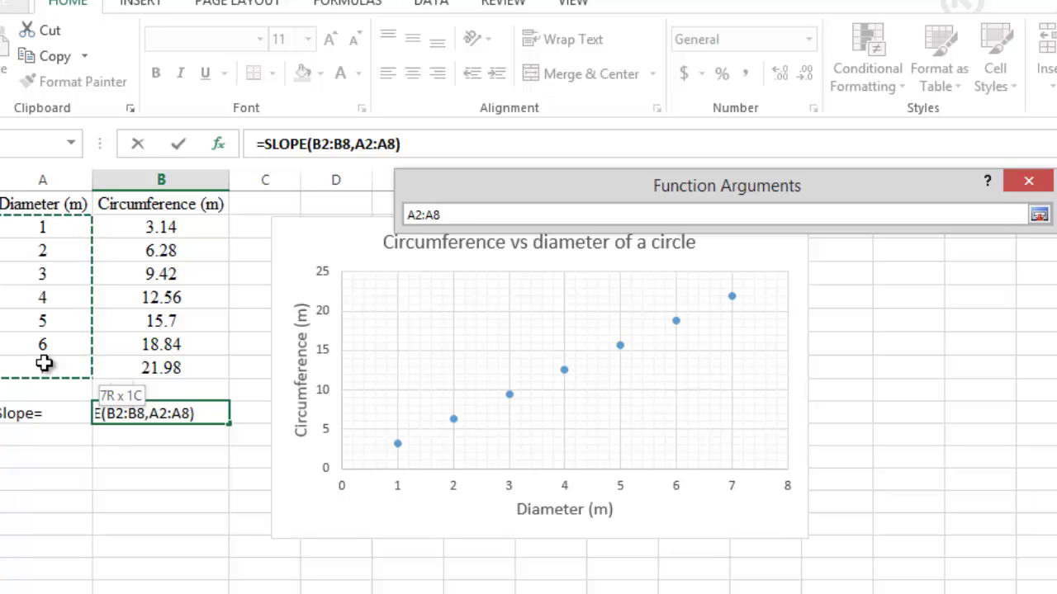
drag(43, 363, 44, 363)
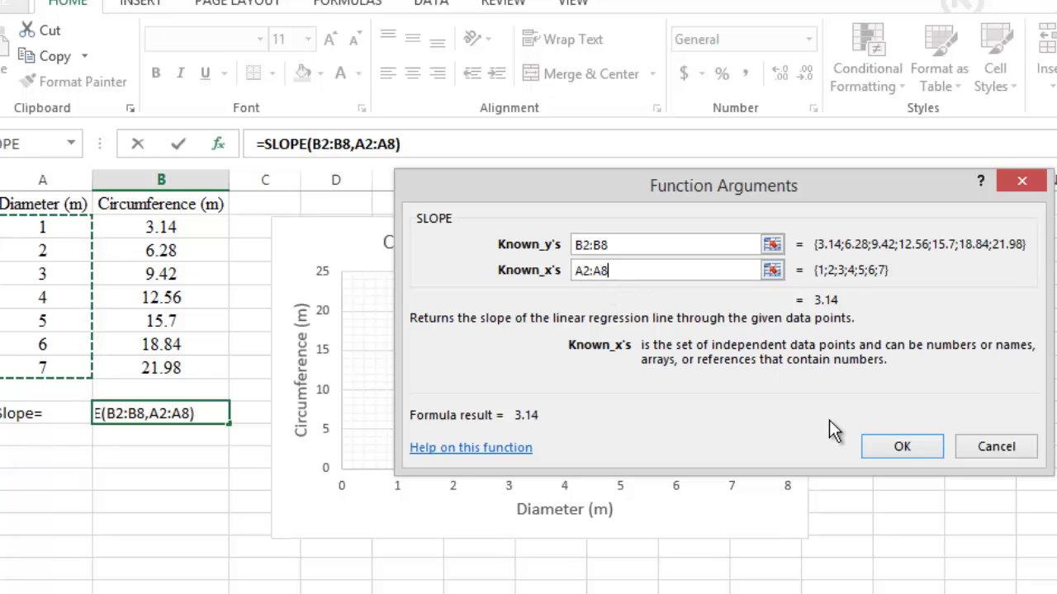
click(902, 448)
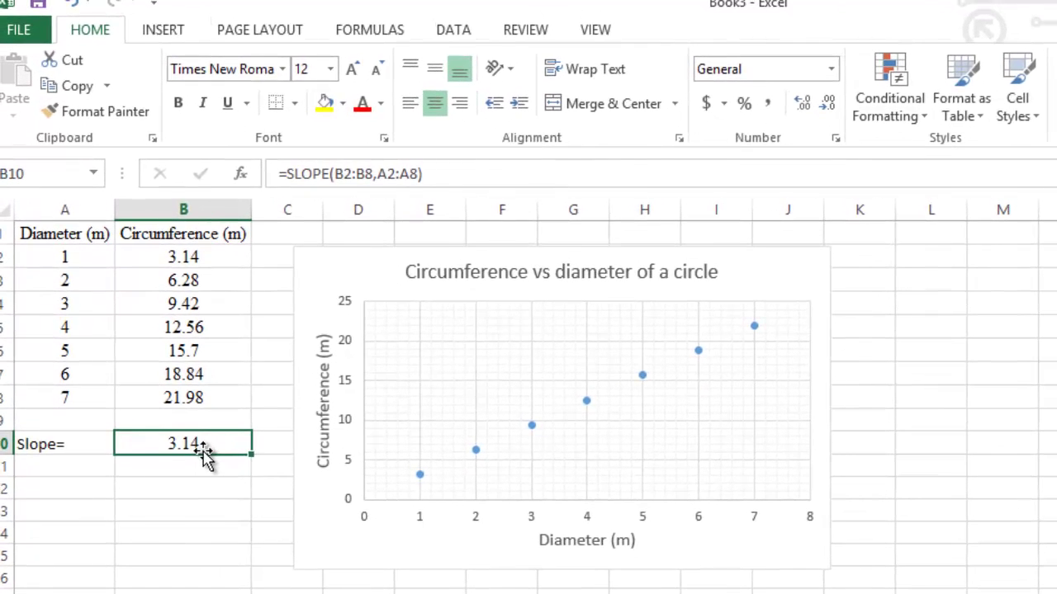
- Label A11 'intercept=' and insert the Statistical INTERCEPT function into B11
click(68, 468)
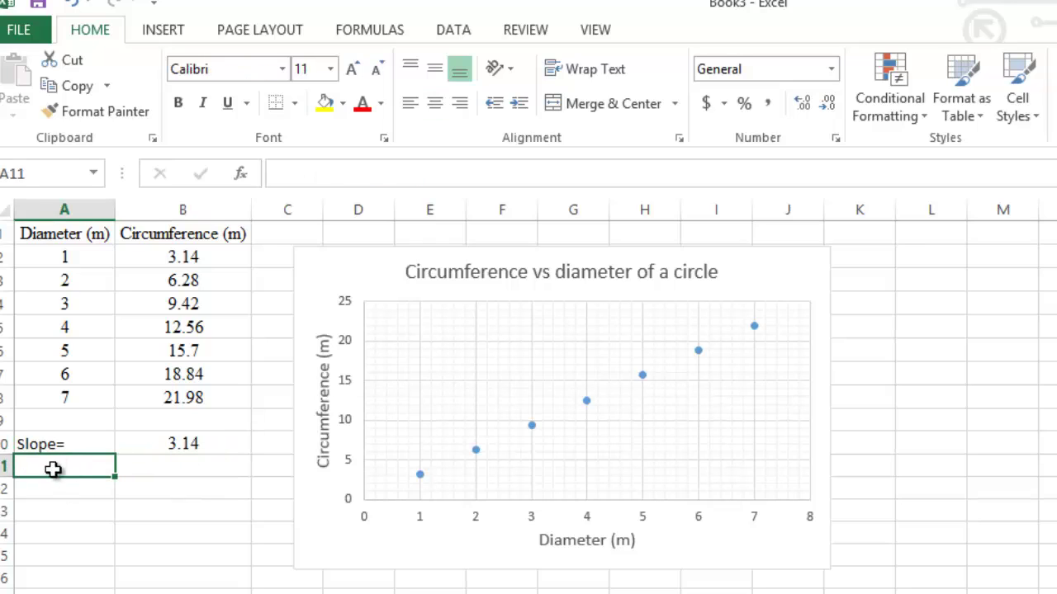
text(intercept=)
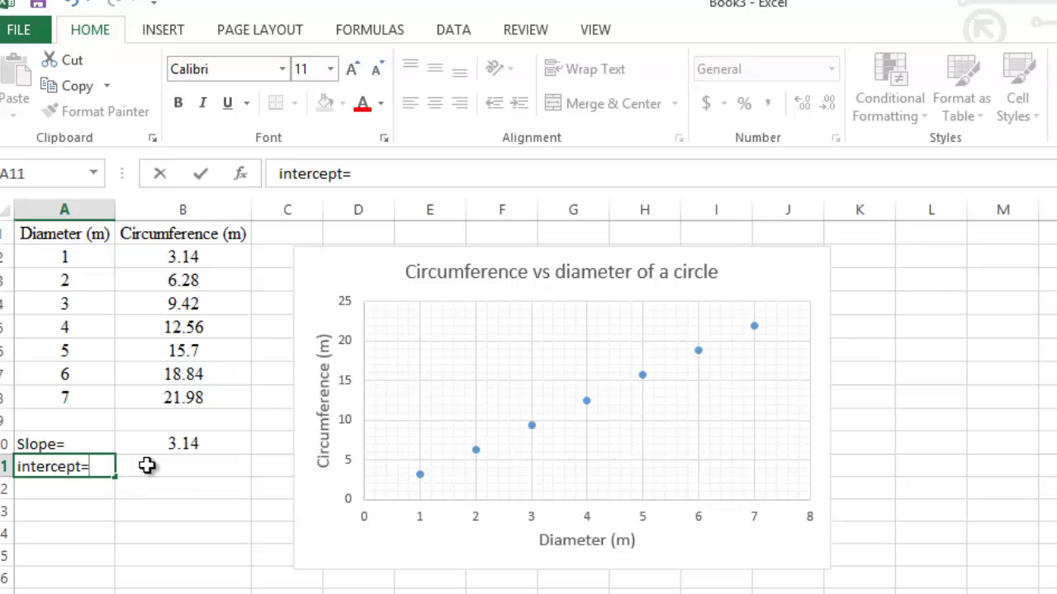
click(172, 470)
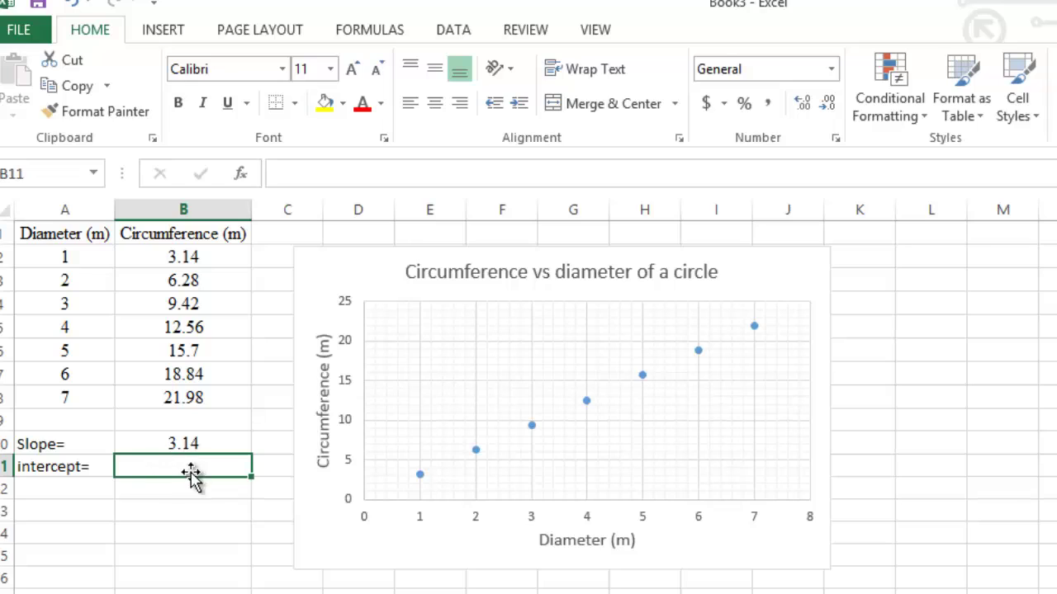
click(240, 177)
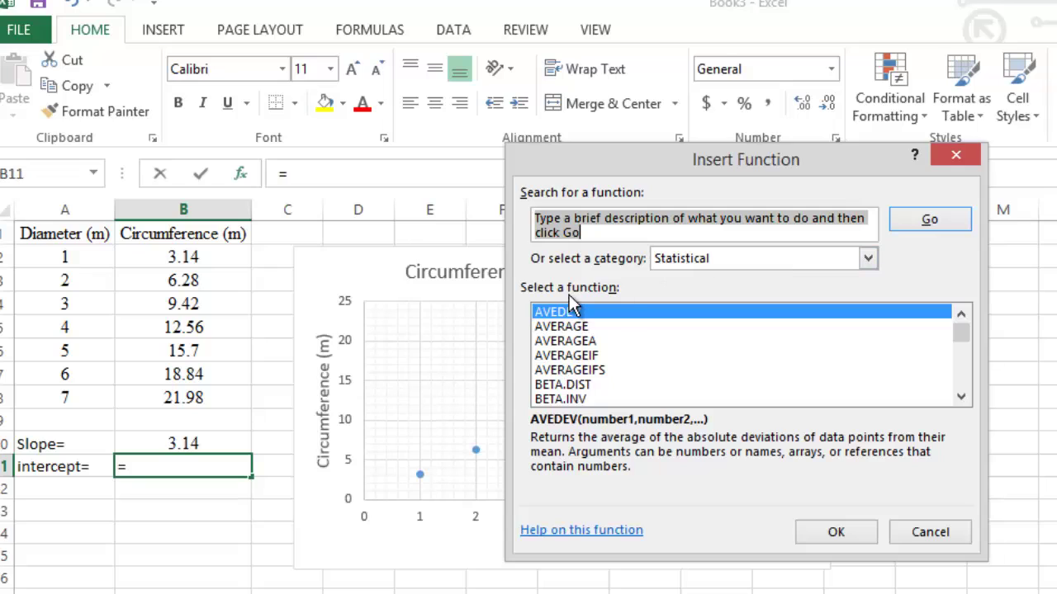
click(584, 359)
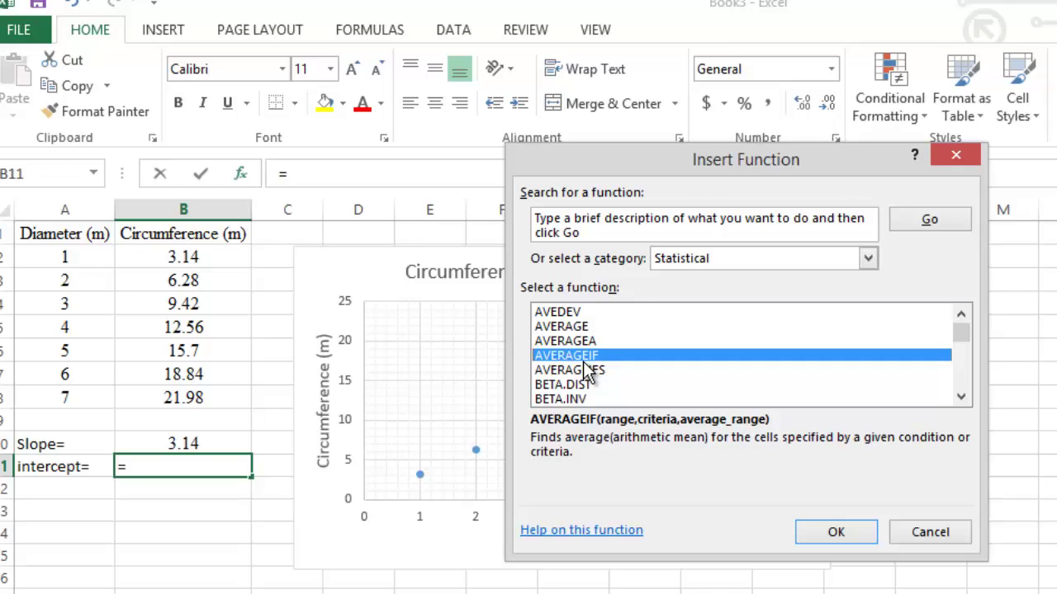
key(i)
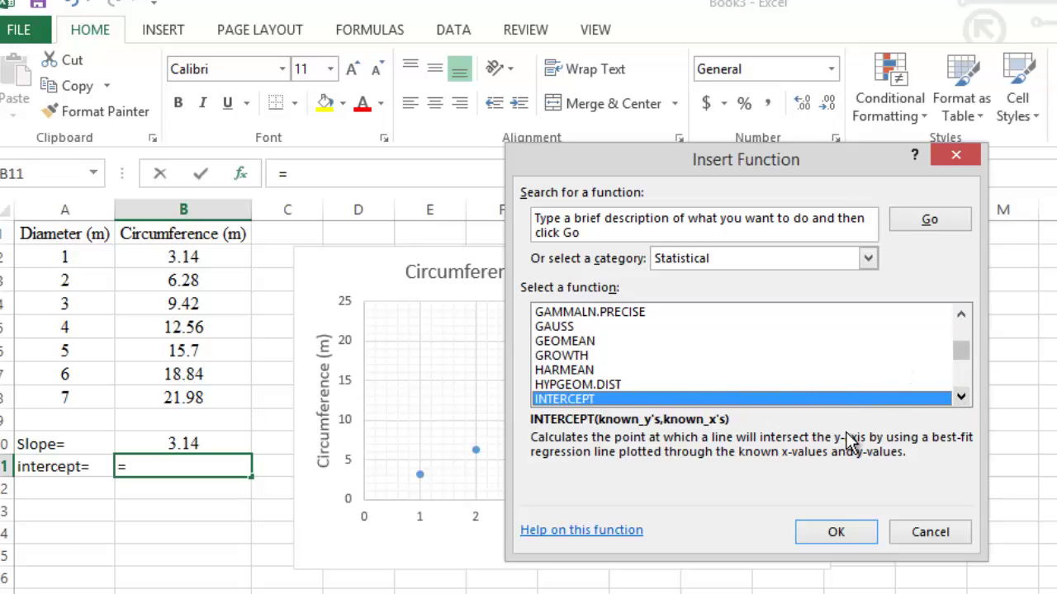
click(846, 532)
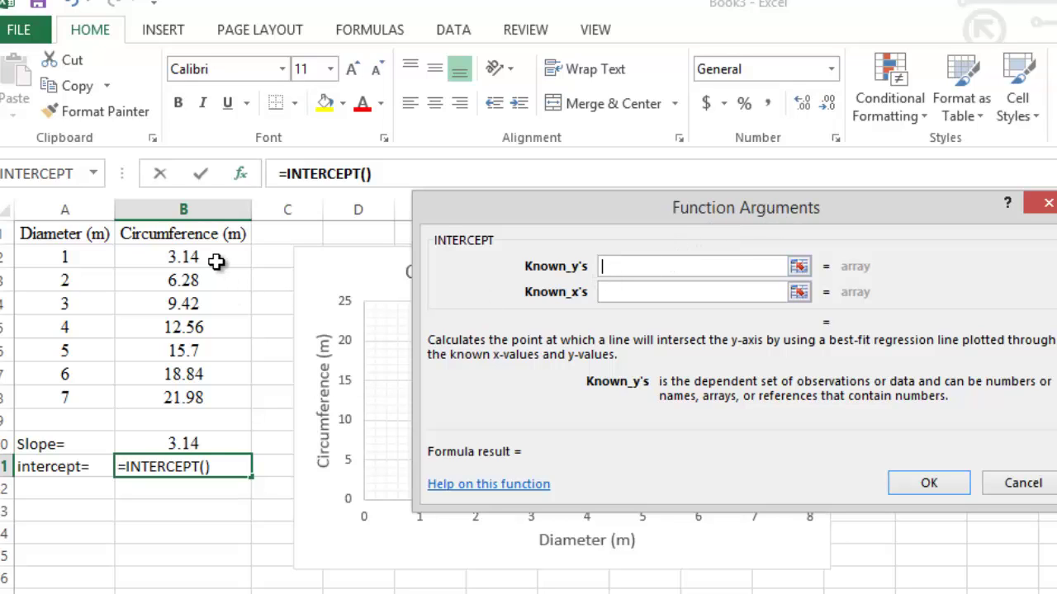
- Set known y's to B2:B8 and known x's to A2:A8, then confirm the formula
drag(215, 257, 202, 398)
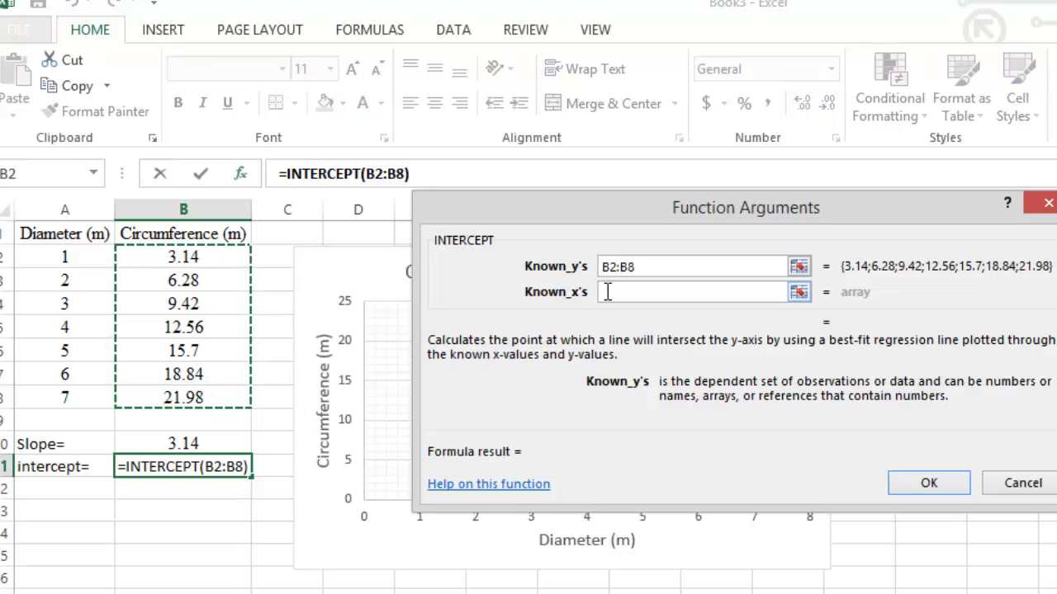
click(607, 292)
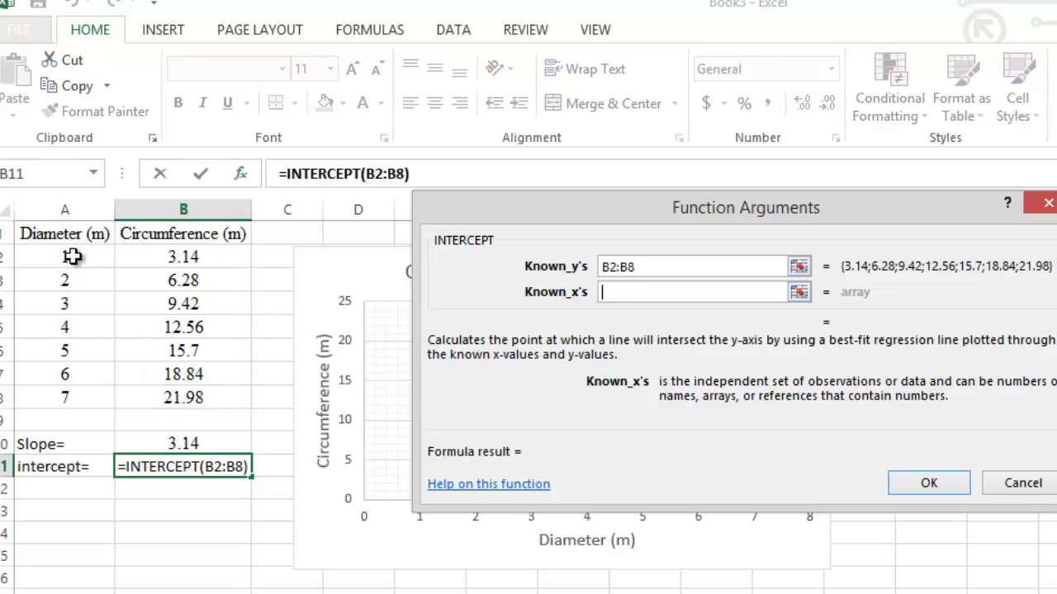
drag(73, 256, 71, 395)
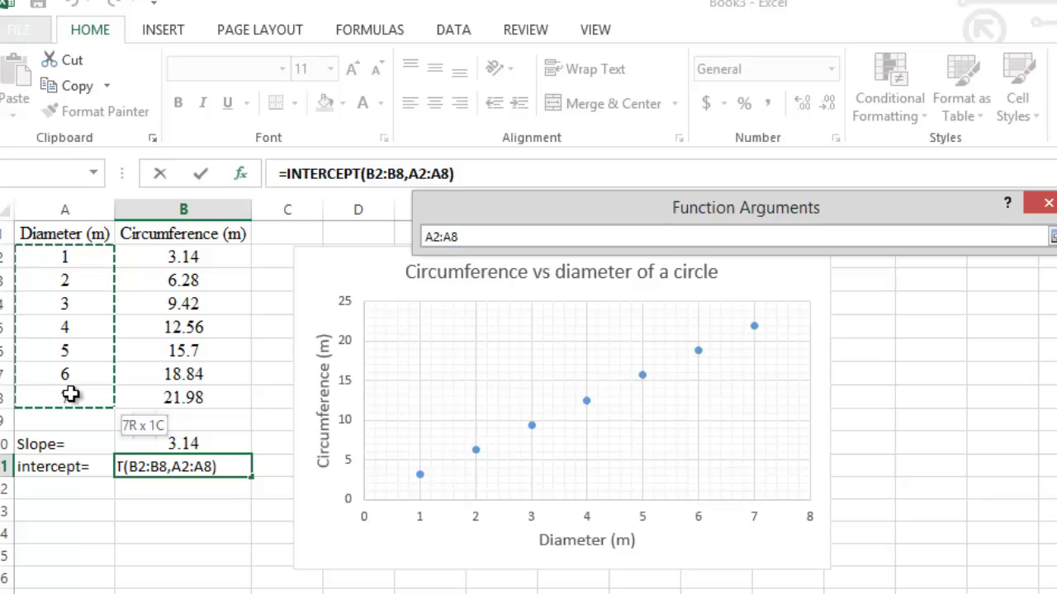
drag(71, 394, 71, 396)
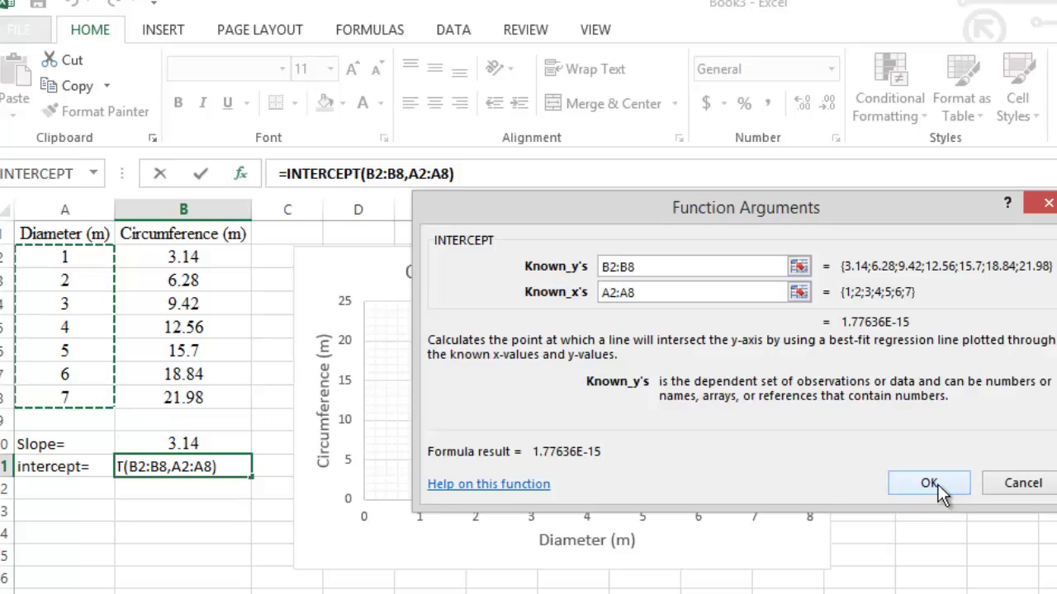
click(922, 485)
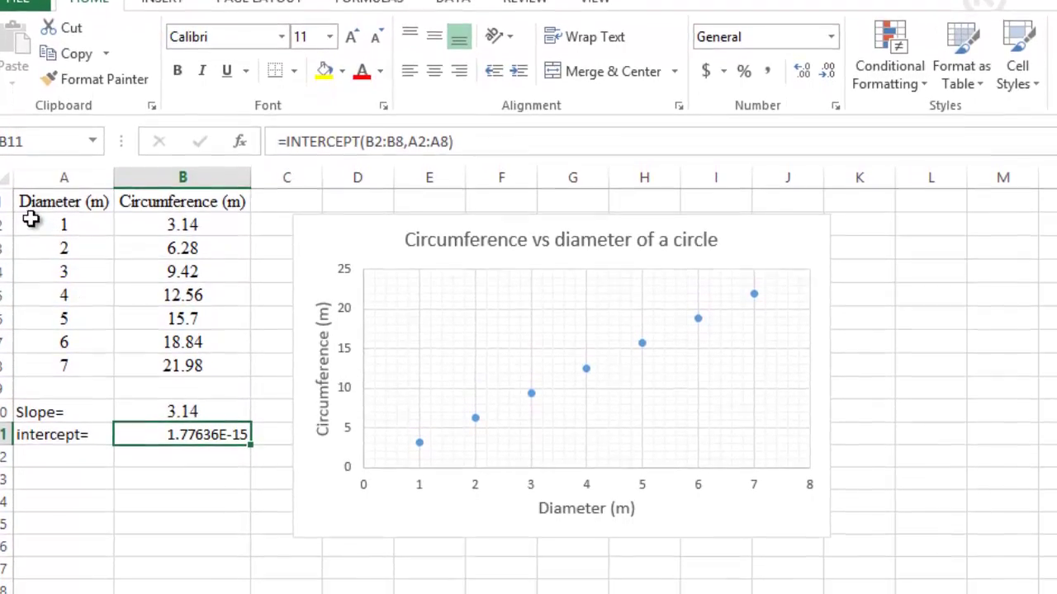
- Format cells A2:B11 as Number with 2 decimal places
drag(31, 225, 184, 413)
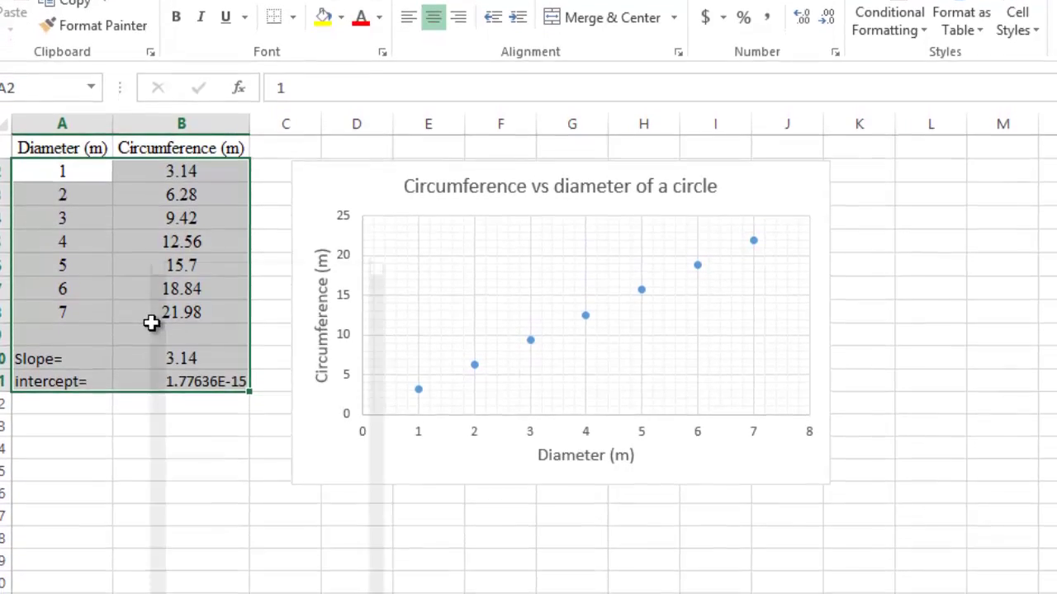
right_click(151, 329)
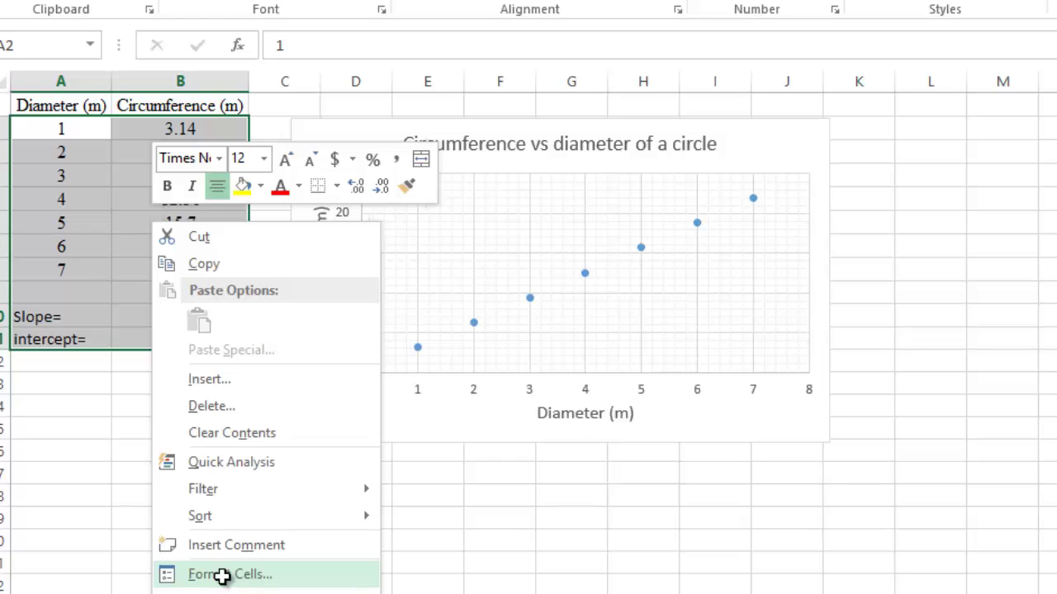
click(223, 575)
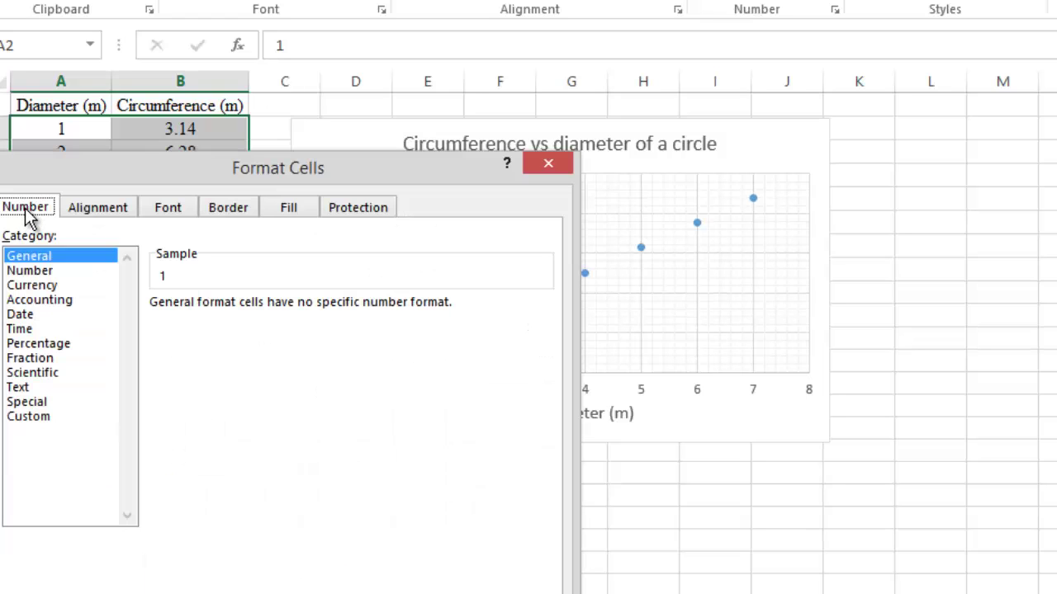
click(29, 272)
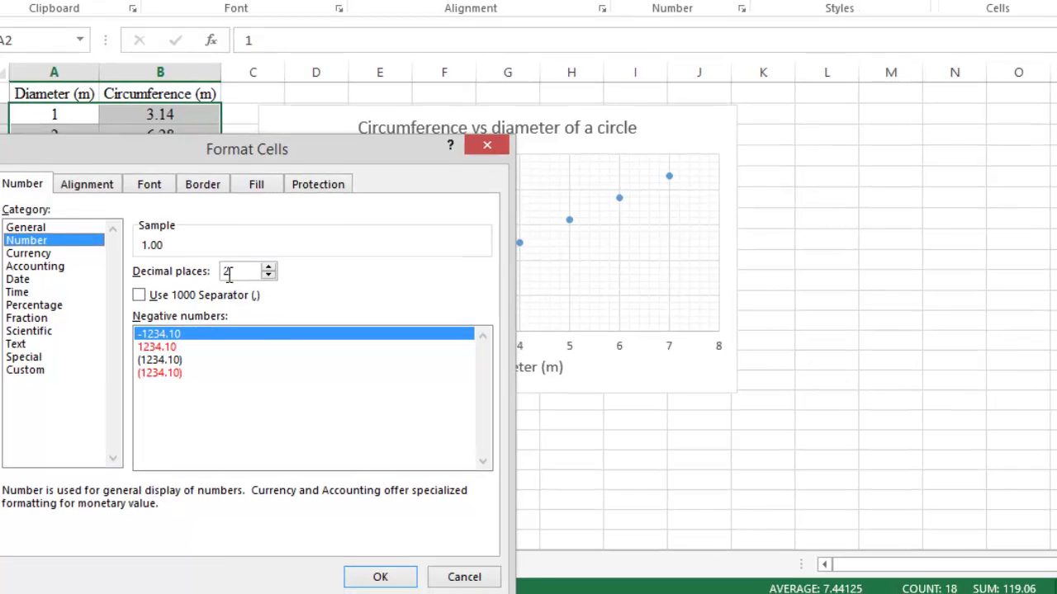
click(381, 579)
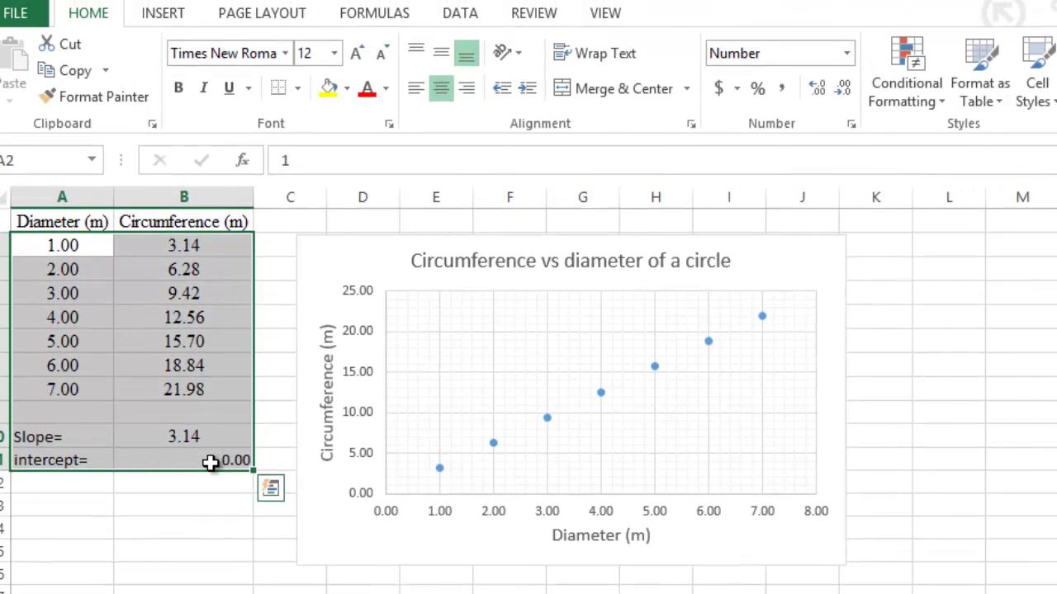
- Centre-align the selected table values and deselect the table
click(443, 96)
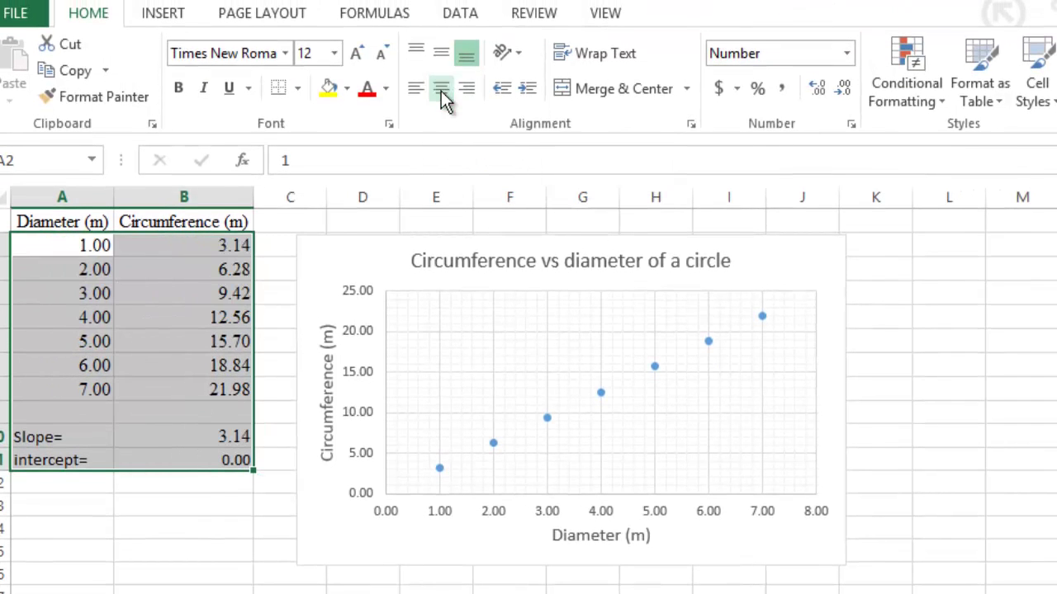
click(442, 94)
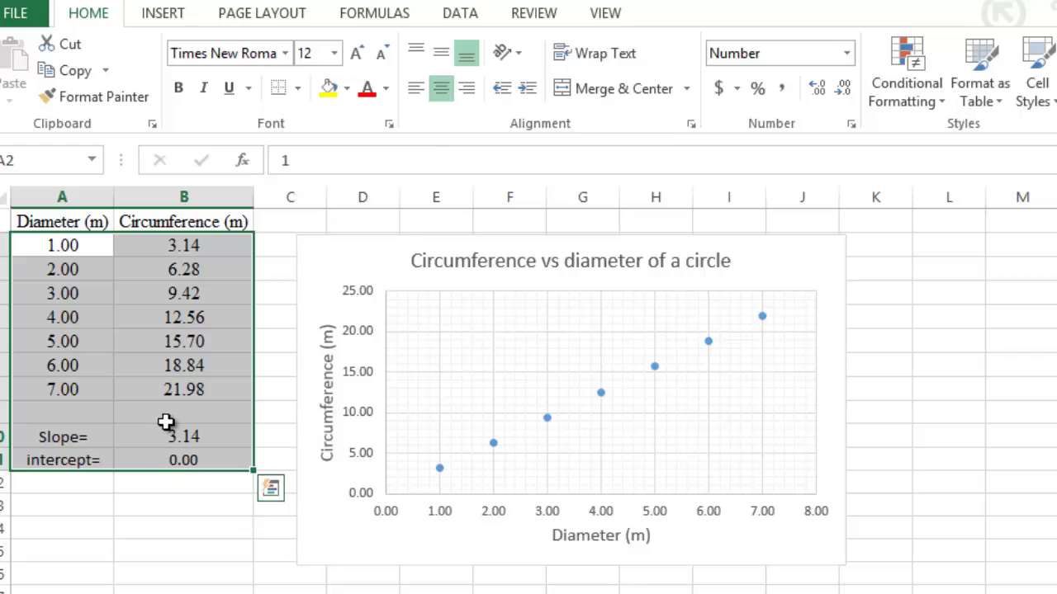
click(206, 591)
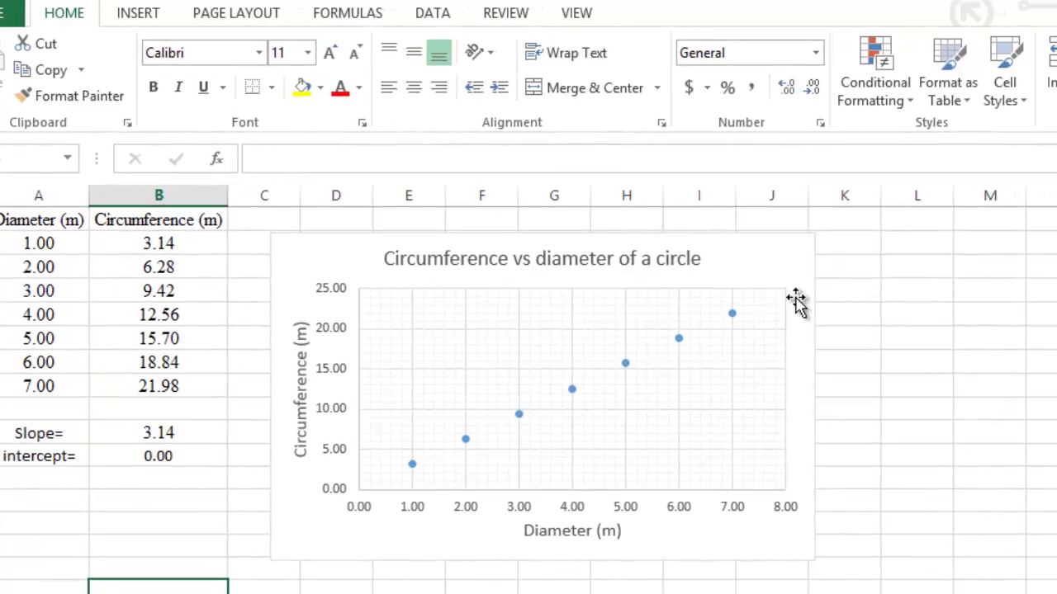
- Add a linear Trendline via Chart Elements and bring up its More Options pane
click(714, 239)
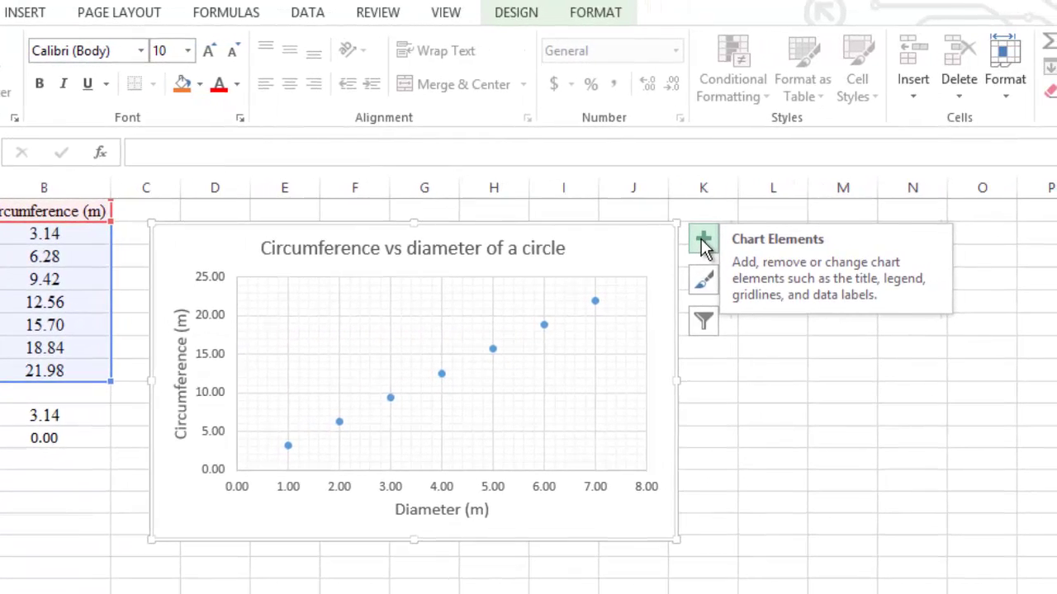
click(704, 244)
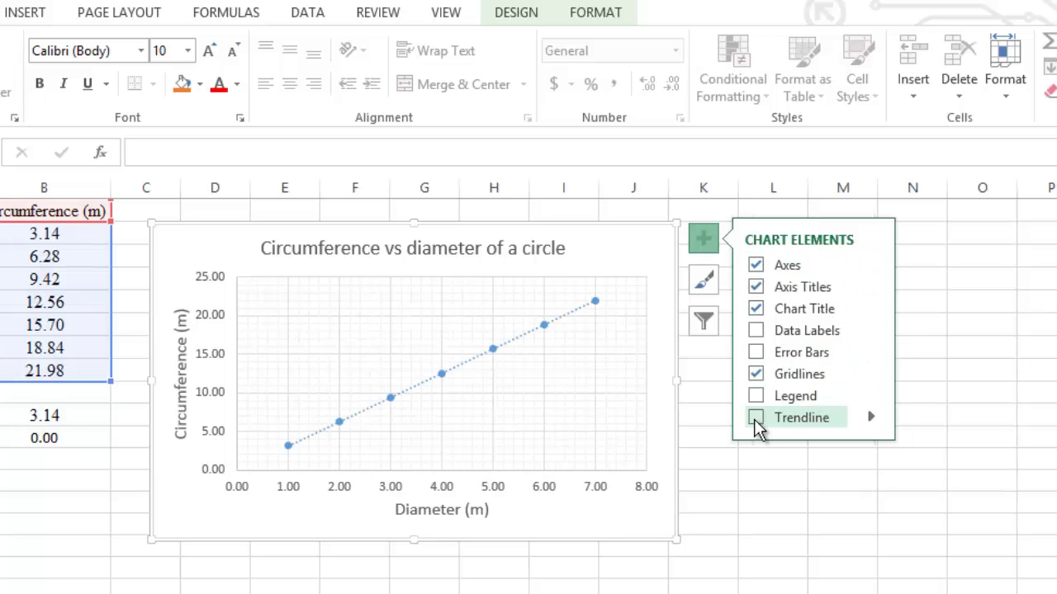
click(756, 419)
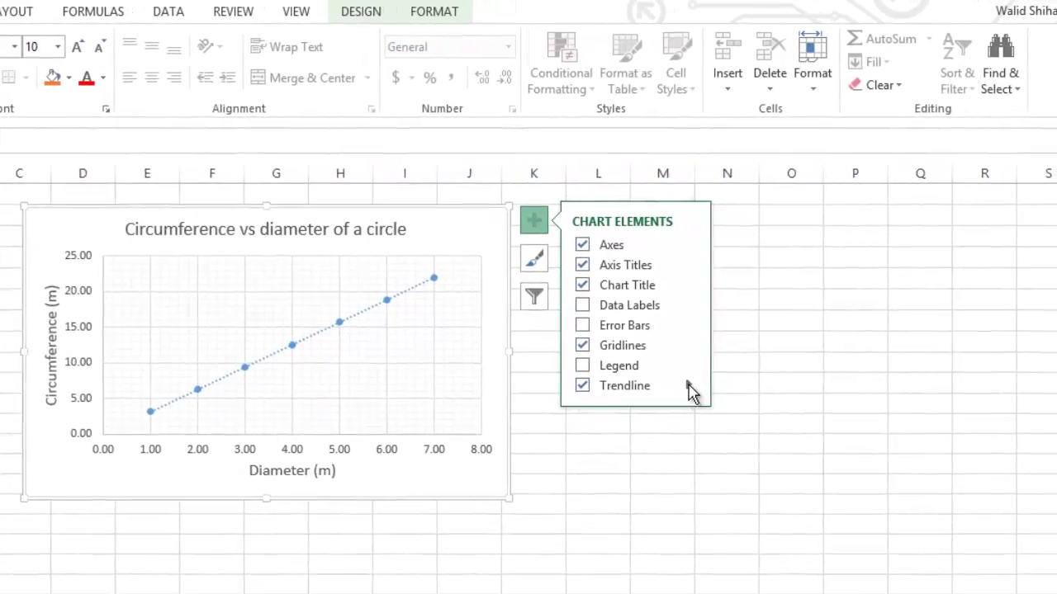
click(662, 381)
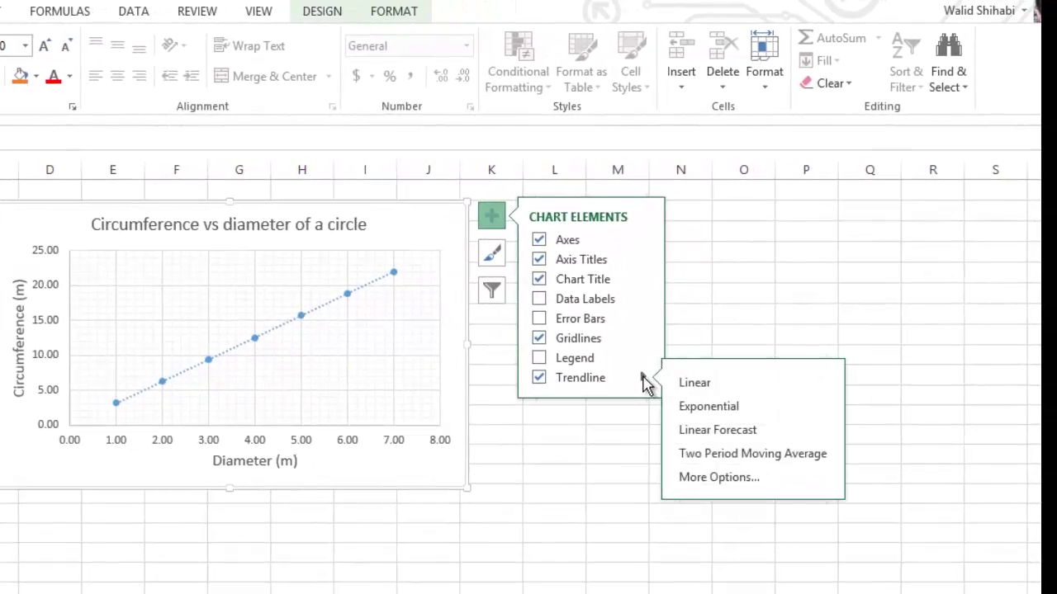
click(703, 483)
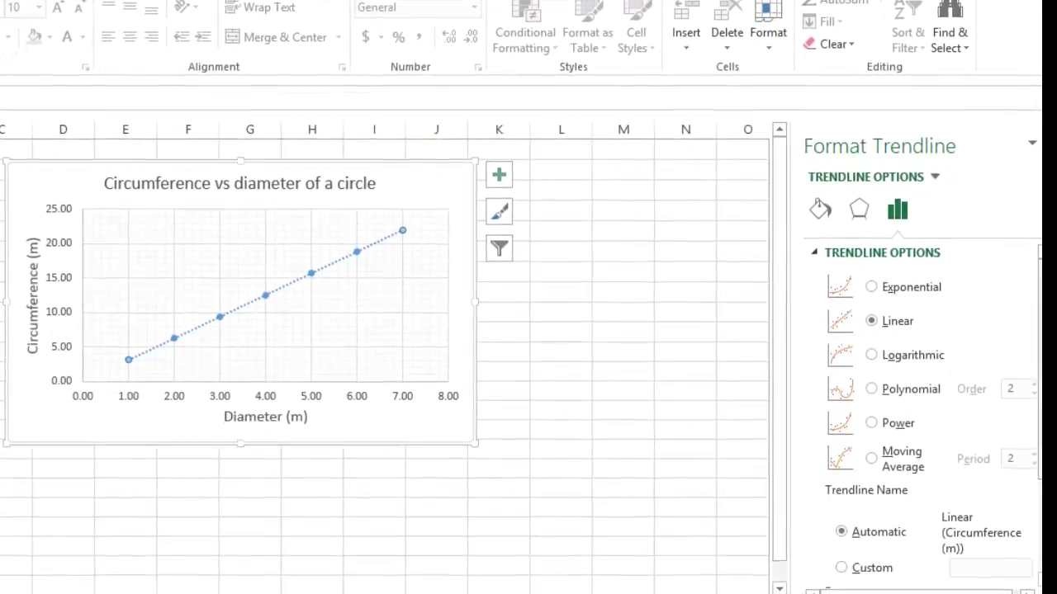
- Enable Display Equation on chart so y = 3.14x appears
scroll(920, 396, down, 2)
scroll(921, 396, down, 2)
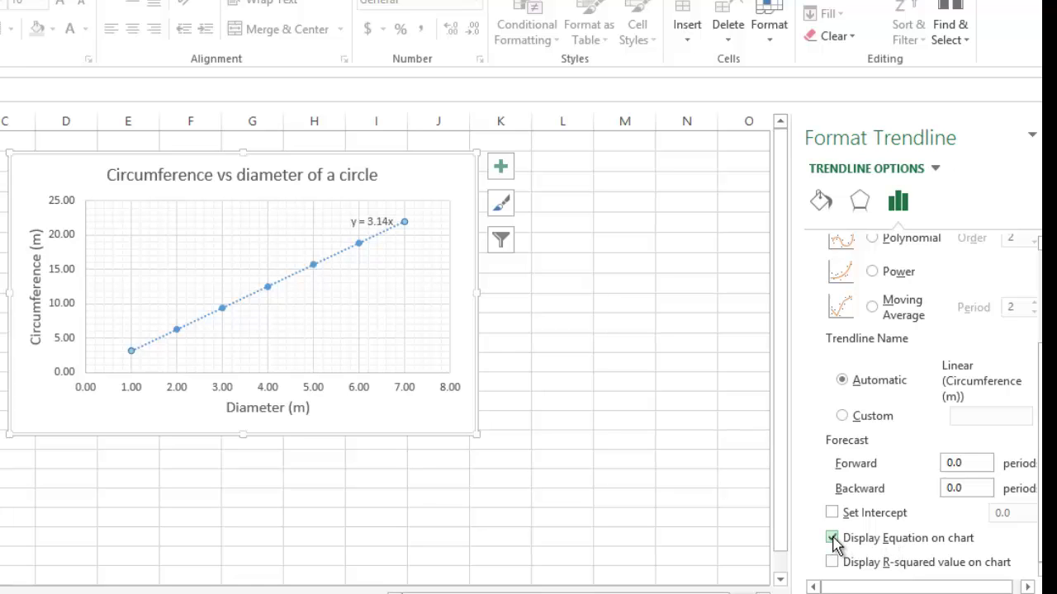
click(373, 221)
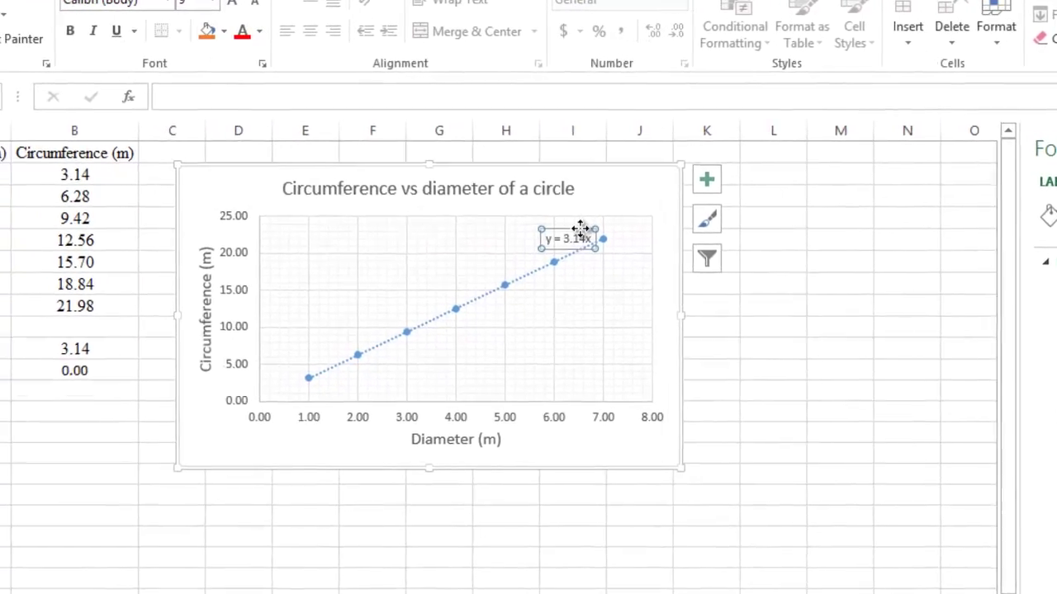
- Edit the equation label to read 'Circumference = 3.14 diameter'
drag(637, 233, 546, 208)
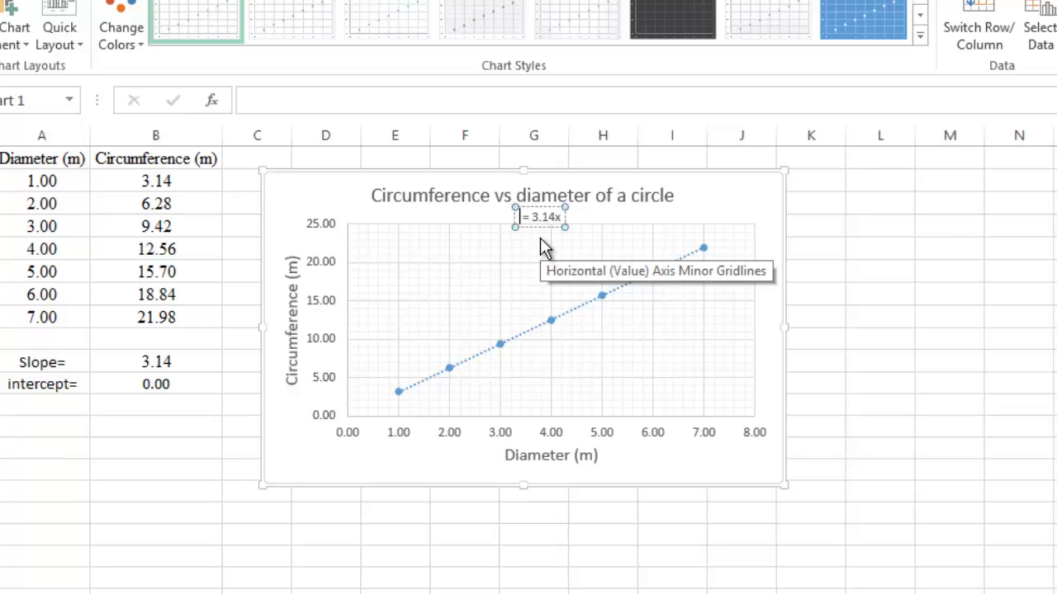
text(ircumference)
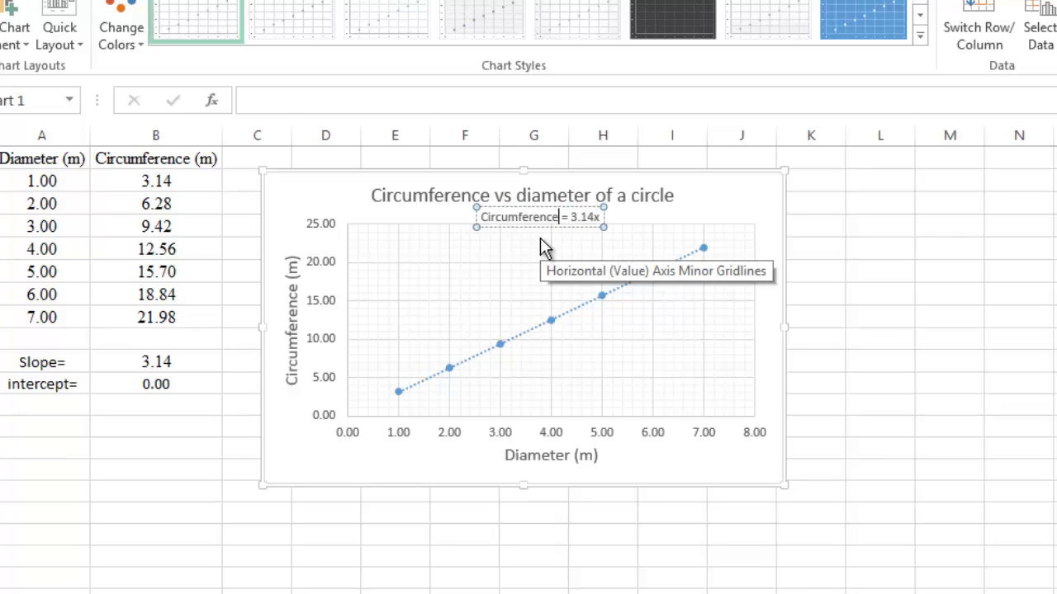
key(BackSpace)
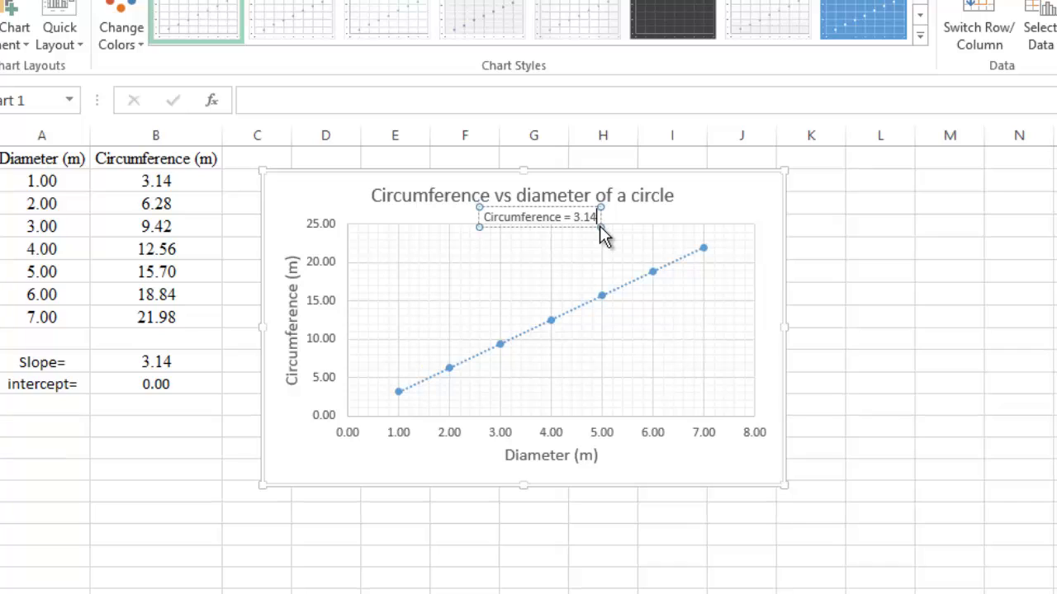
text(diameter)
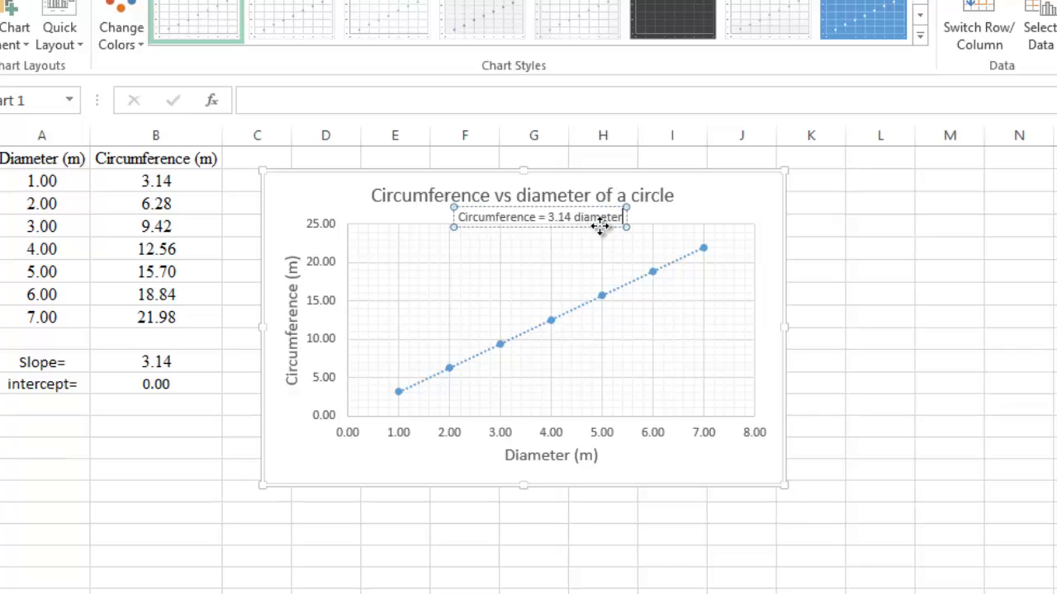
- Centre the label just beneath the chart title
drag(600, 226, 541, 218)
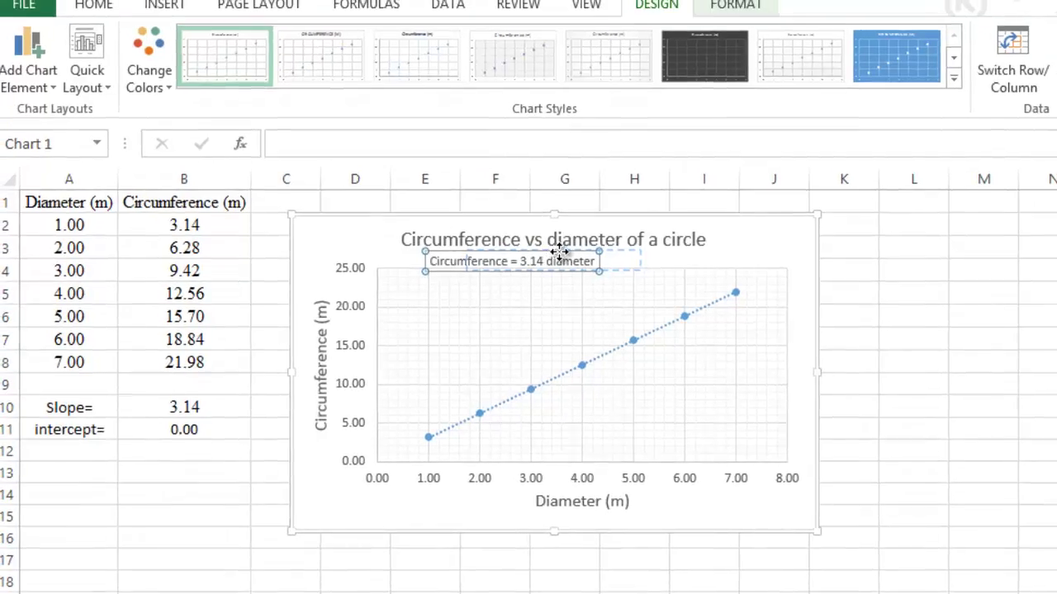
drag(492, 228, 552, 227)
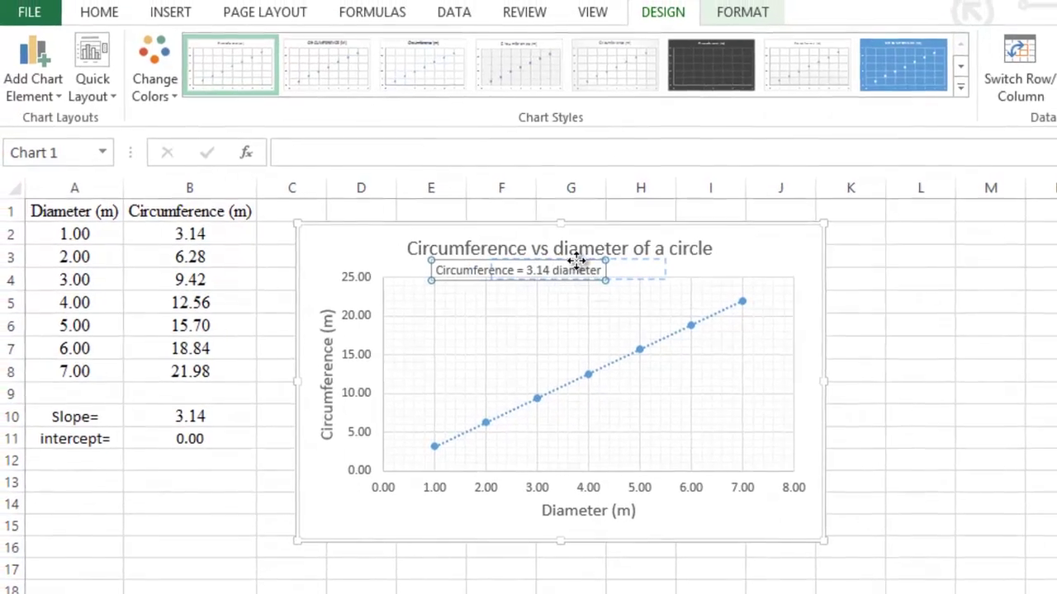
drag(576, 261, 578, 261)
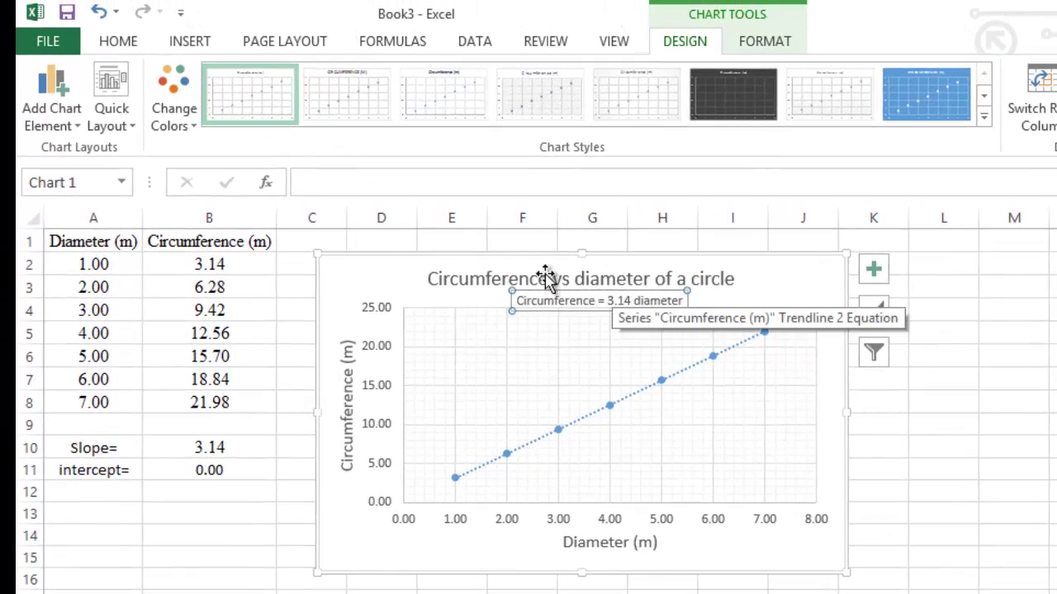
- Make the equation label 11 point and red, then adjust the chart title's position
click(118, 43)
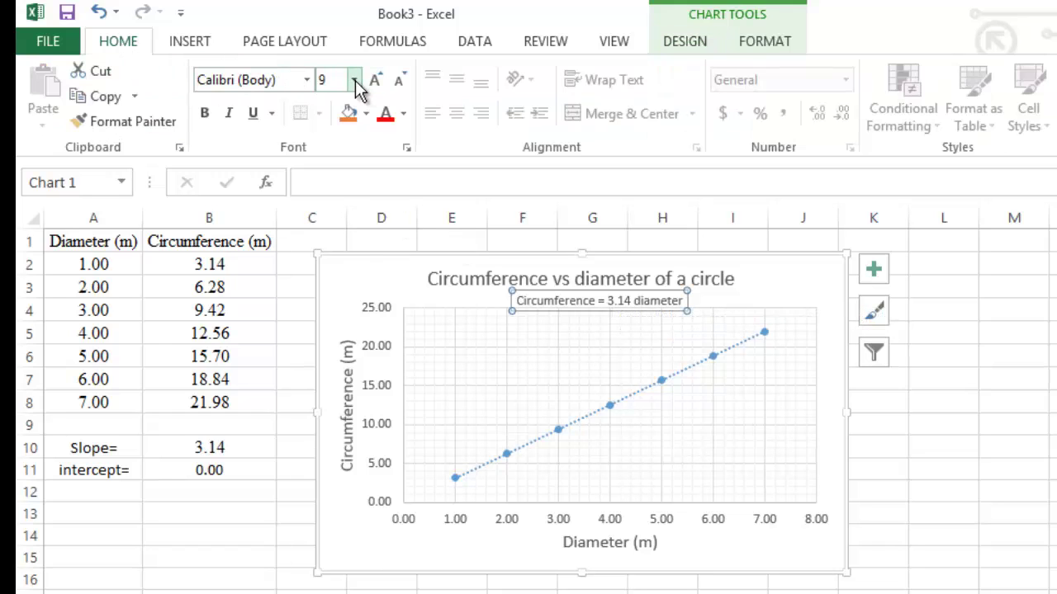
click(355, 80)
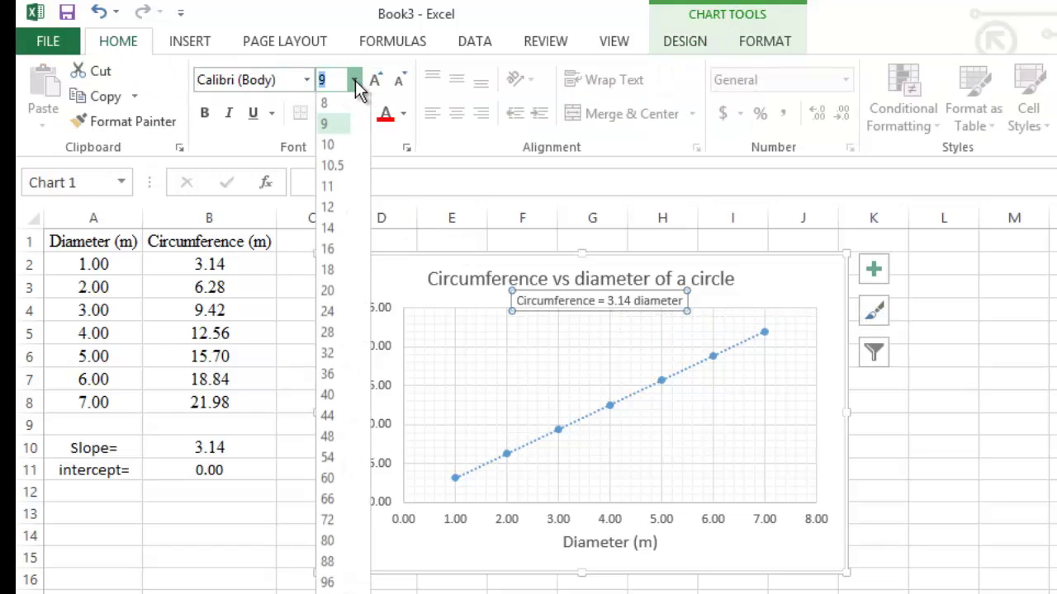
click(328, 188)
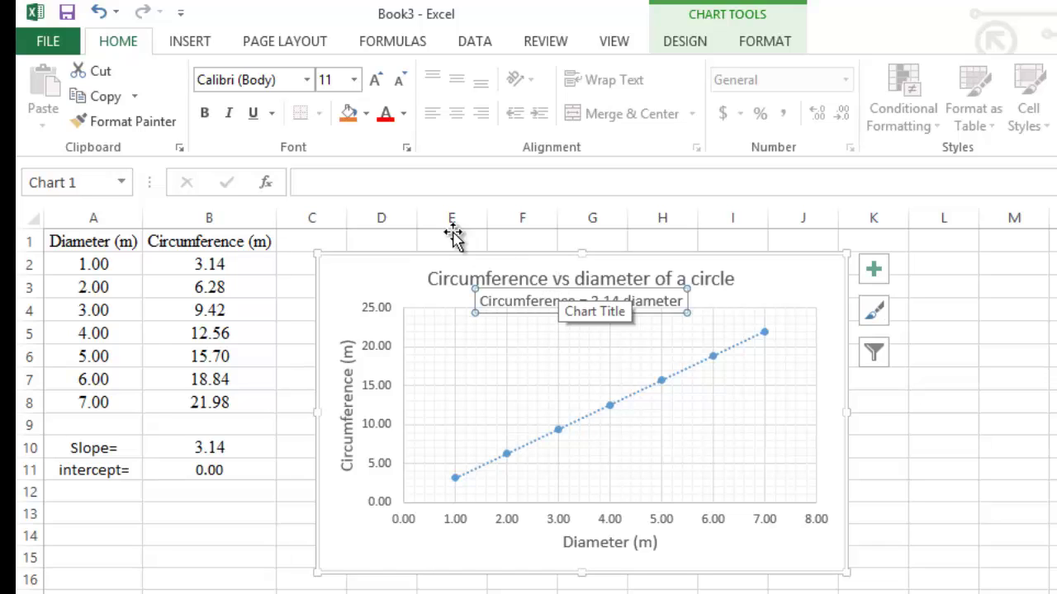
click(385, 114)
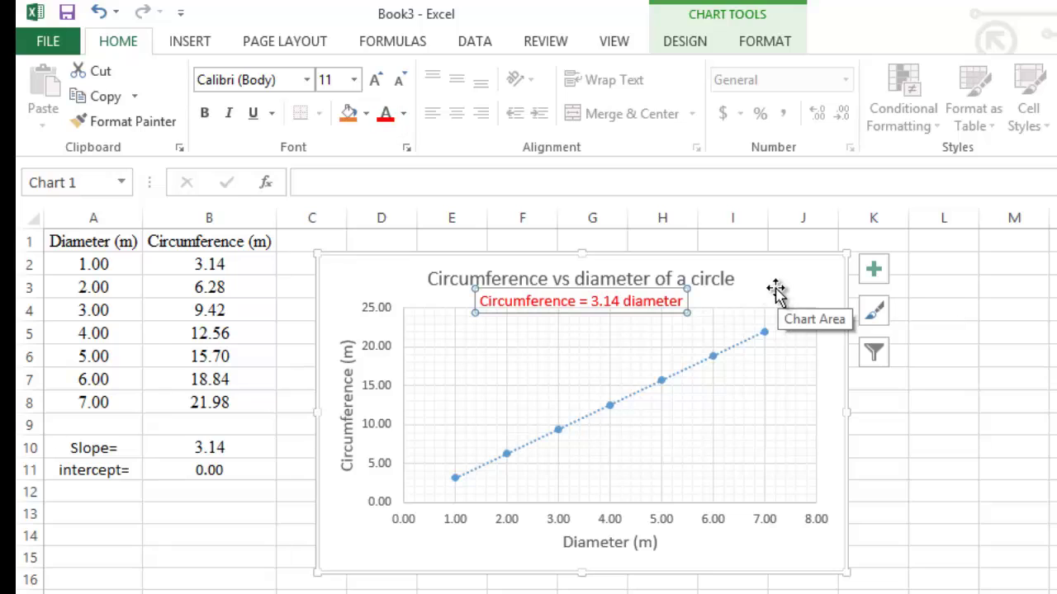
click(682, 276)
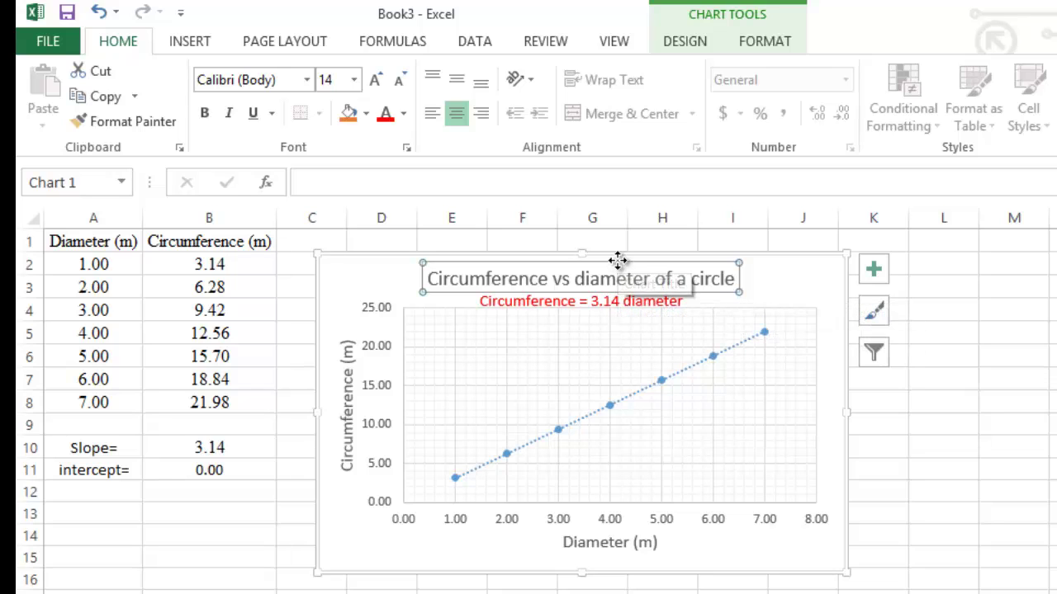
drag(618, 258, 619, 252)
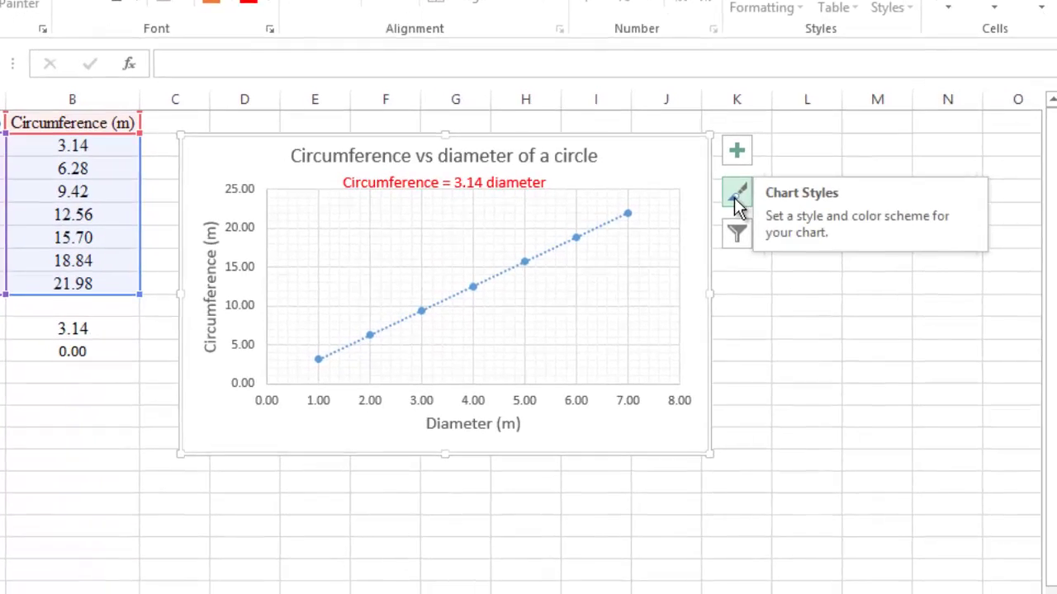
- Apply chart Style 3 from the Chart Styles gallery and deselect the chart
click(740, 209)
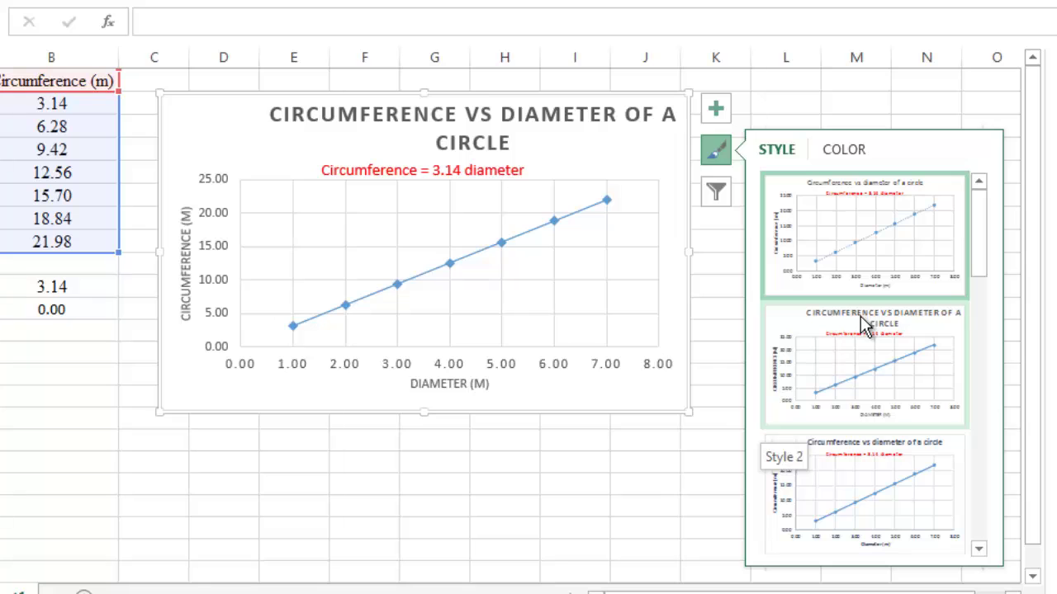
click(858, 484)
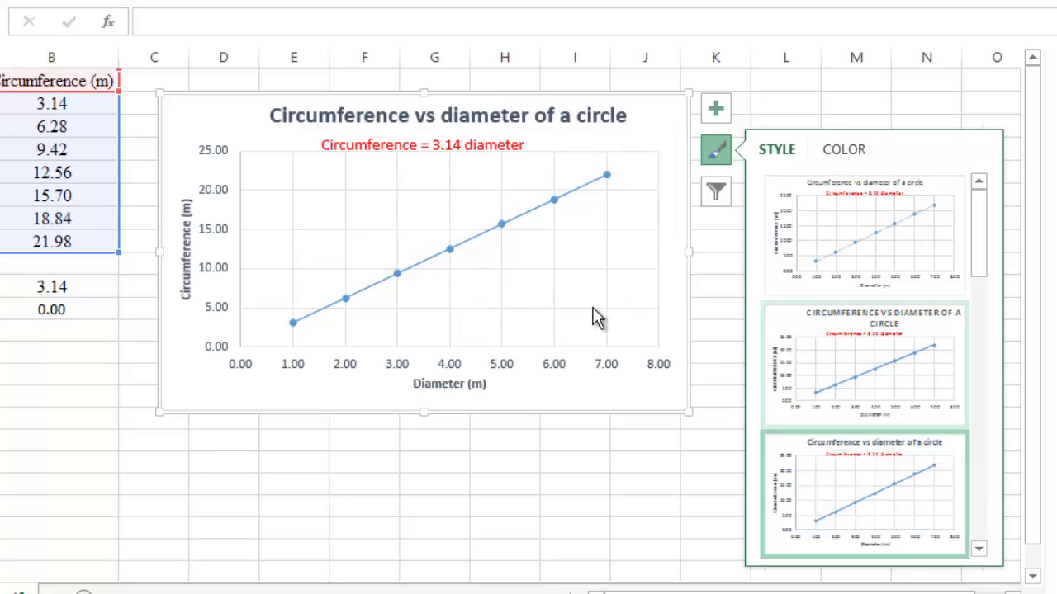
click(503, 483)
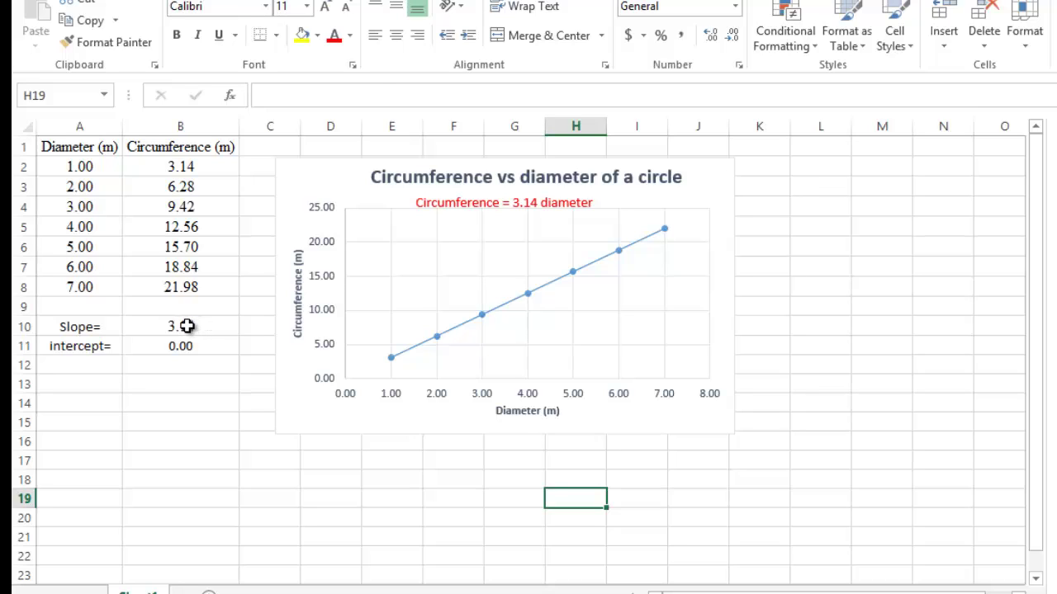
click(187, 326)
click(185, 347)
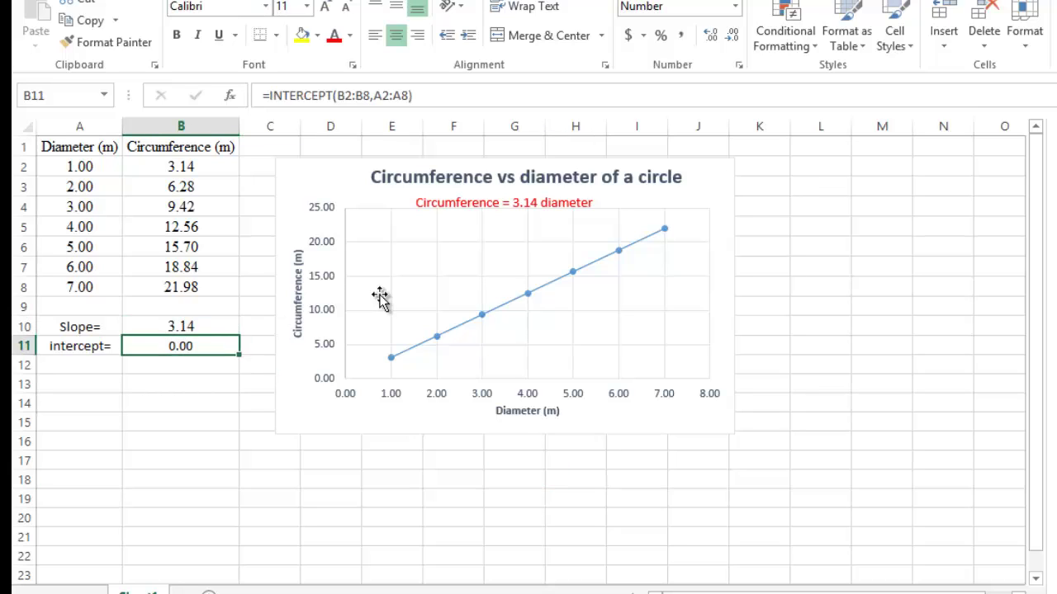
click(502, 203)
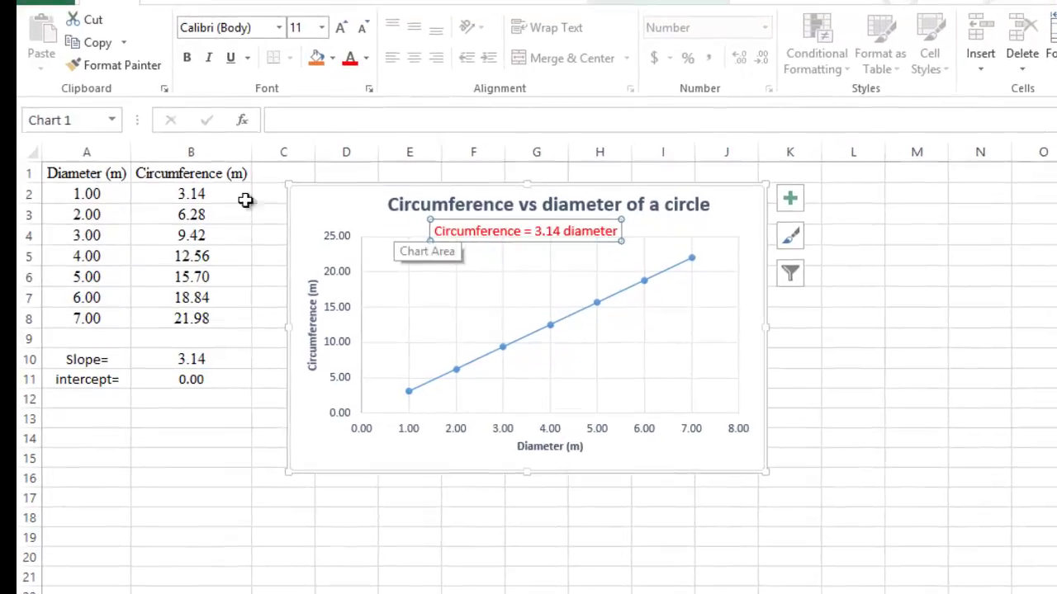
- Select A1:K17, set landscape page orientation, and show the File Info view
drag(109, 172, 764, 498)
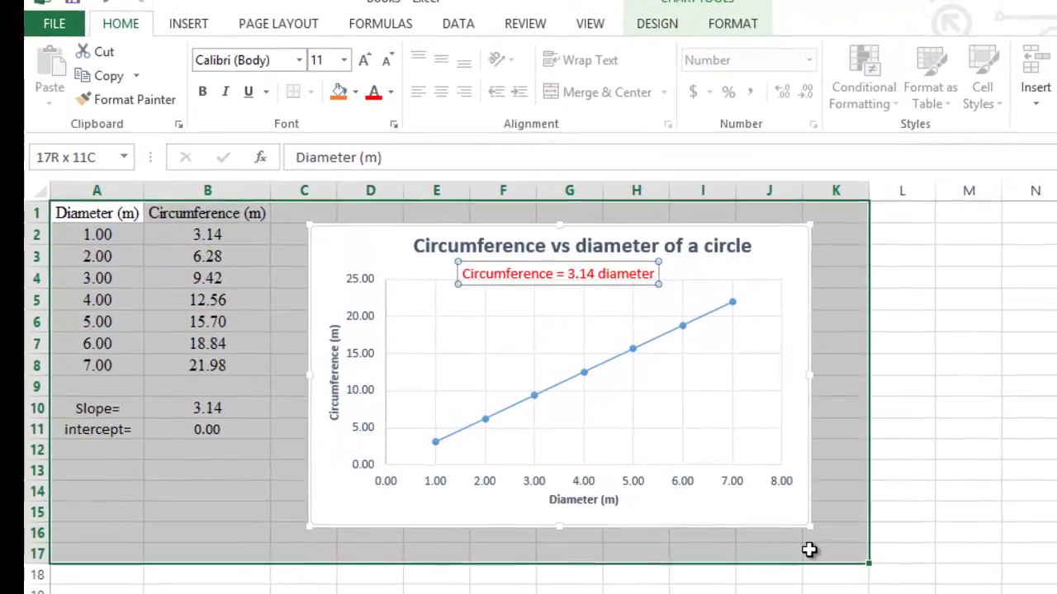
drag(823, 568, 824, 568)
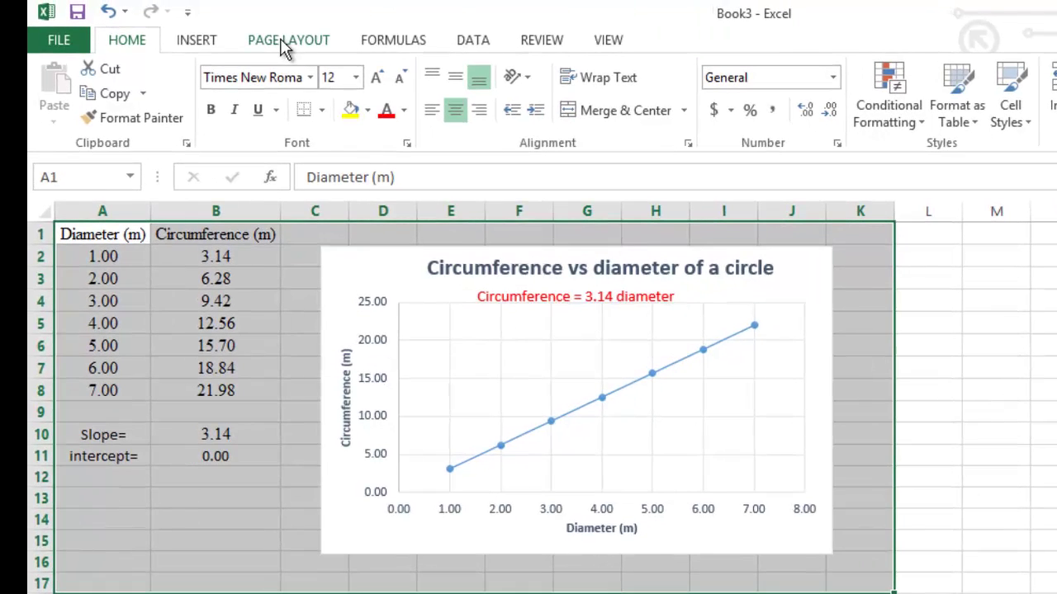
click(283, 43)
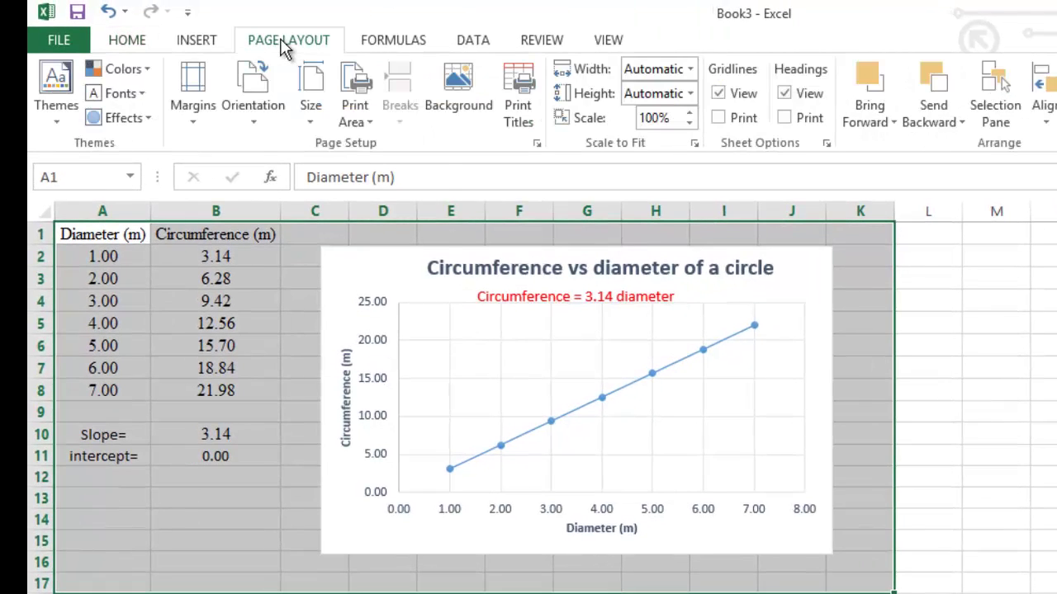
click(254, 120)
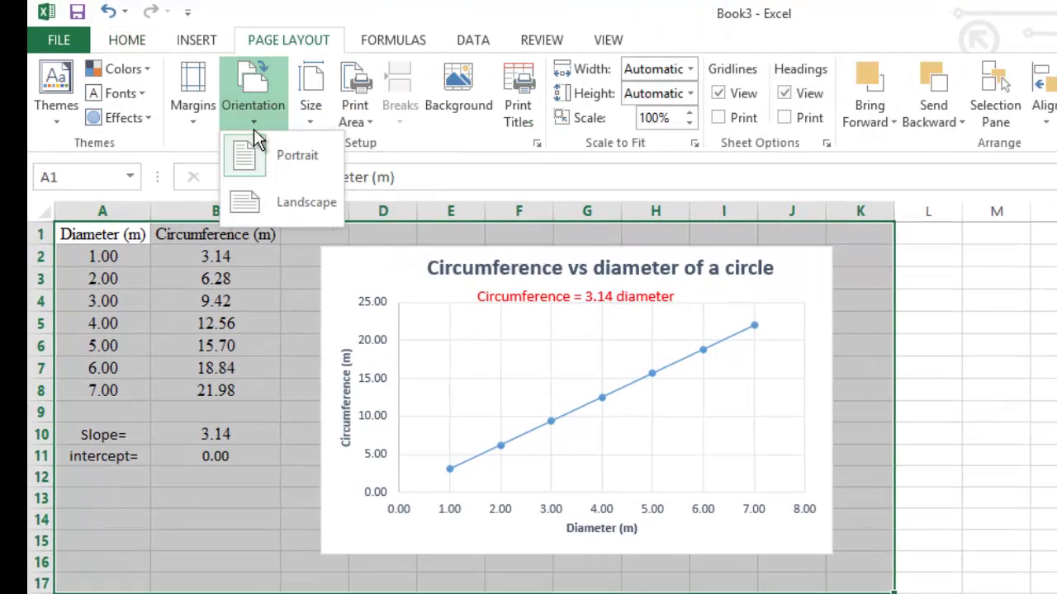
click(258, 205)
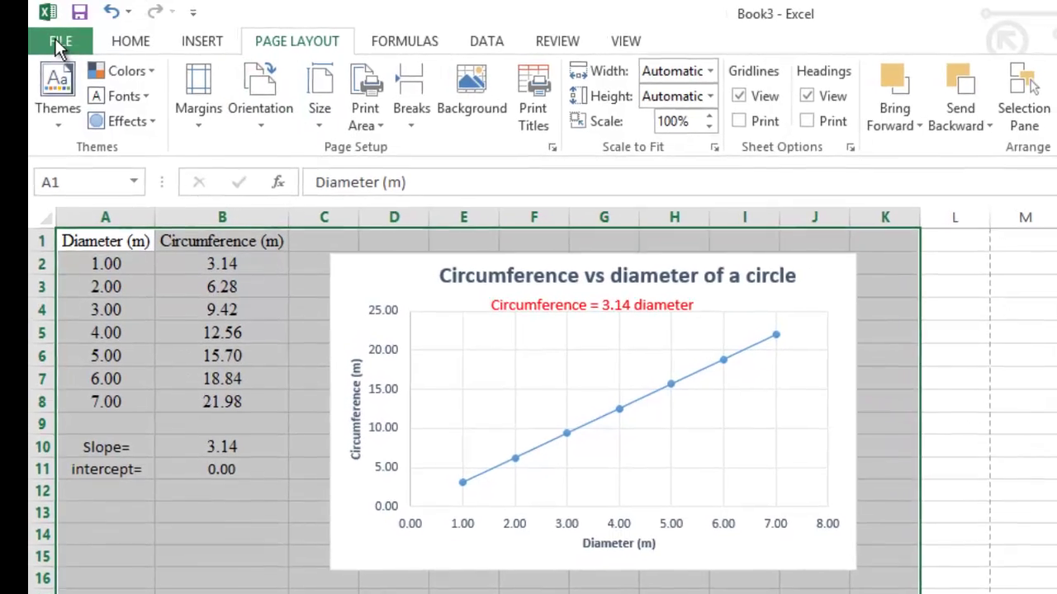
click(58, 40)
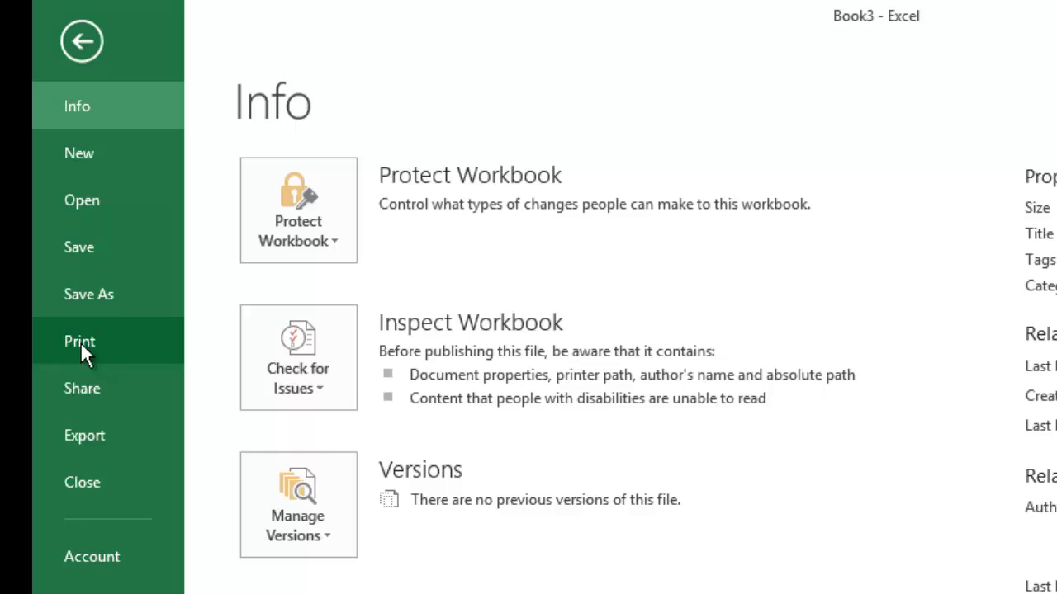
- Show the landscape Letter print preview with the Page Setup dialog open
click(80, 341)
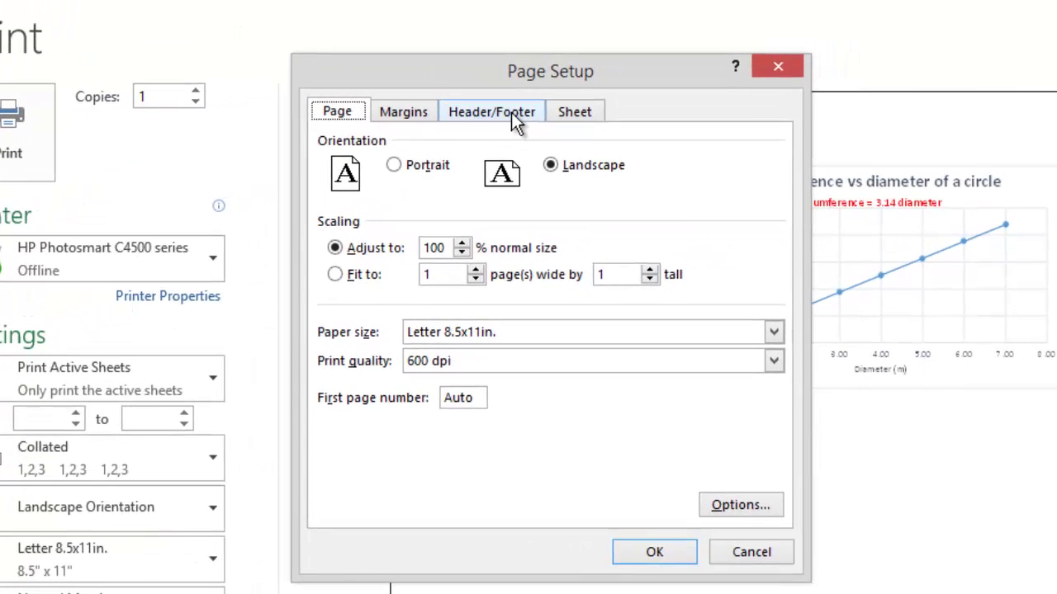
- Add a custom left footer with the student's name and 'sec#303', then zoom the preview
click(512, 115)
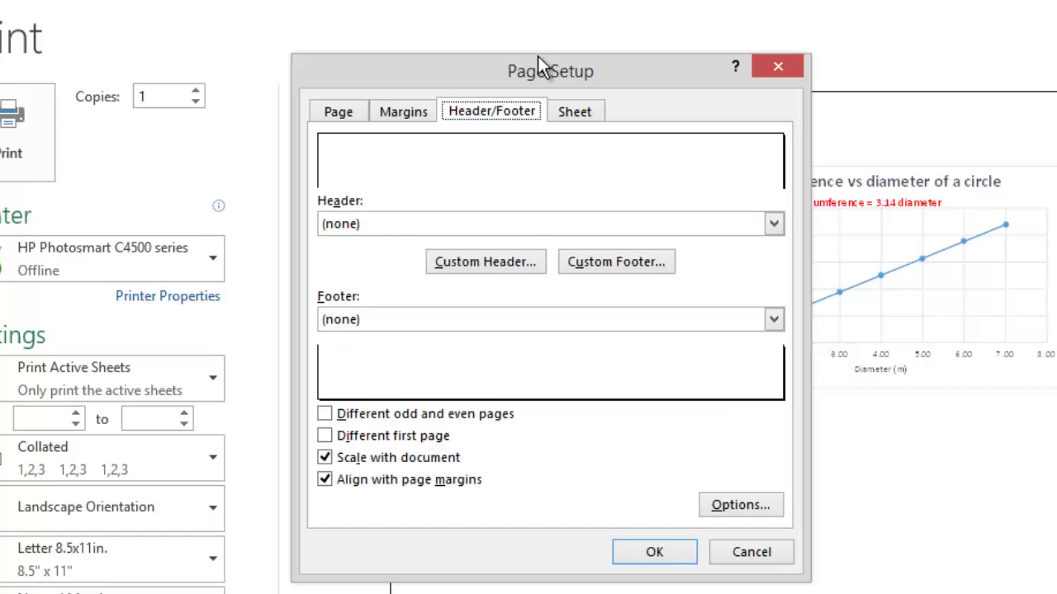
click(618, 262)
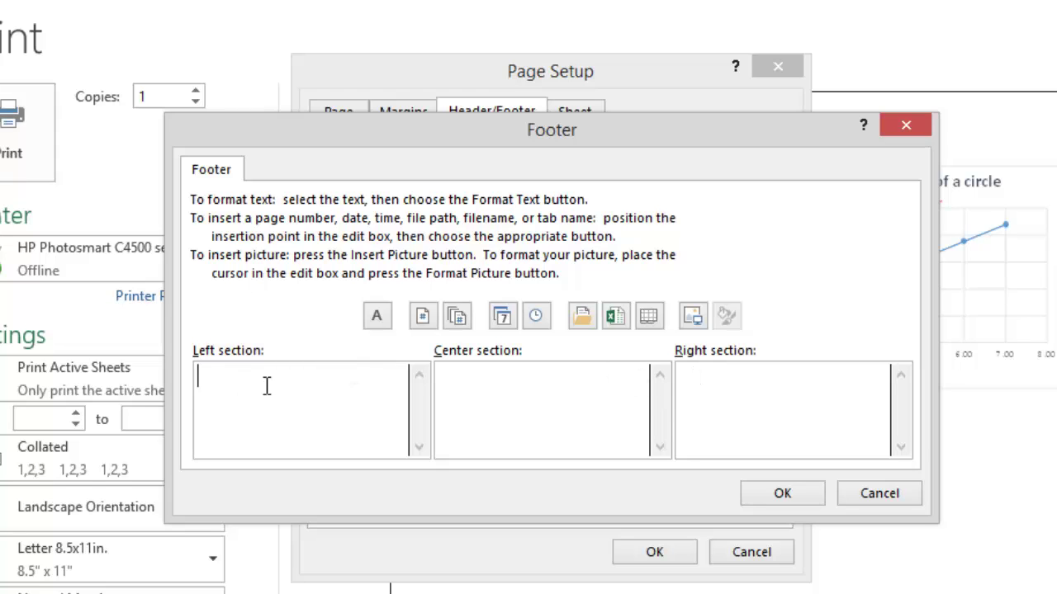
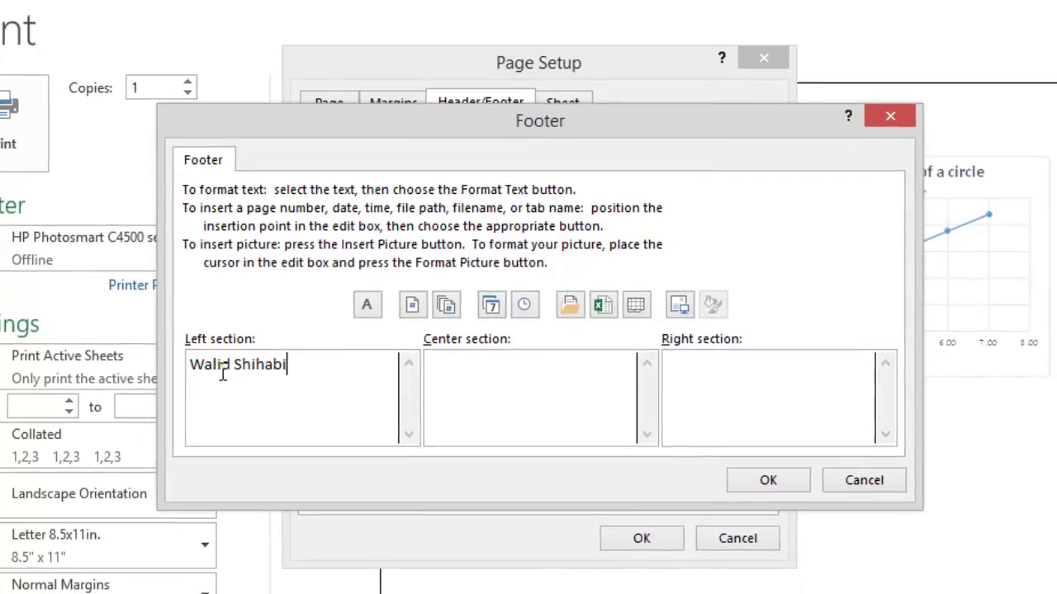
text(.........sec#303)
key(Return)
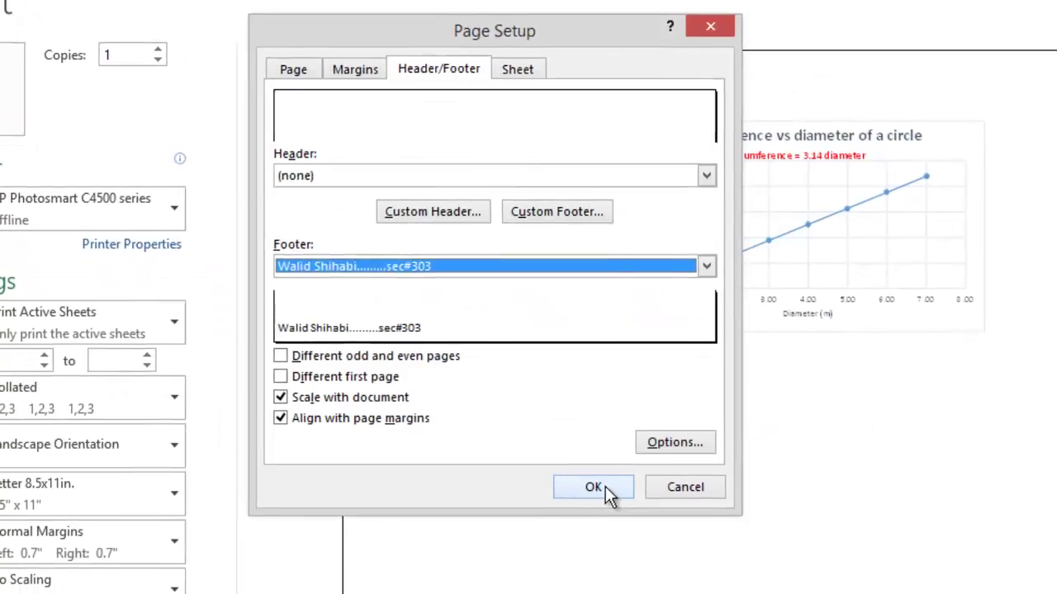
click(580, 463)
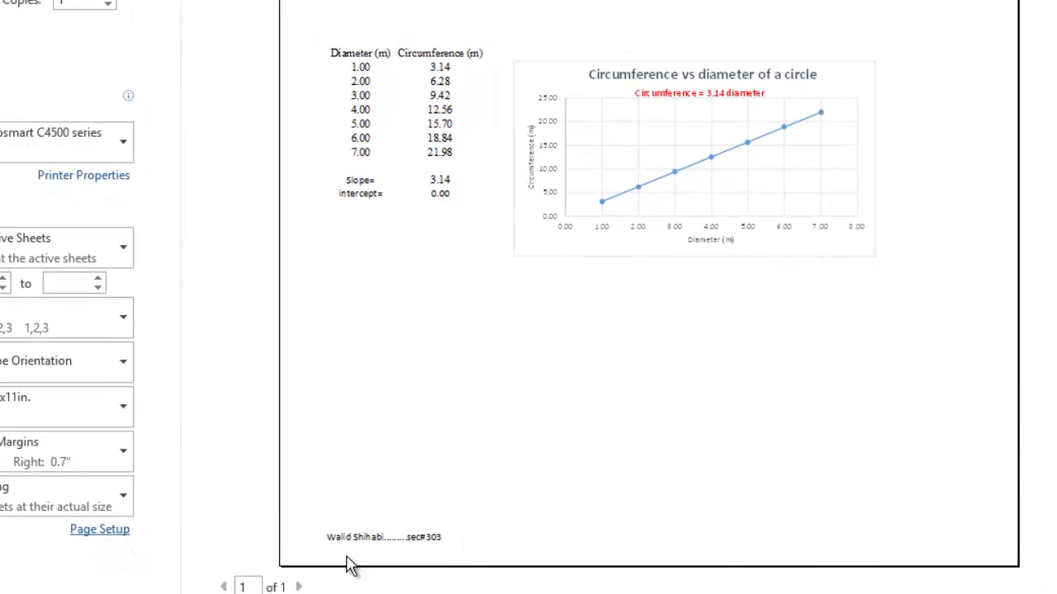
click(415, 554)
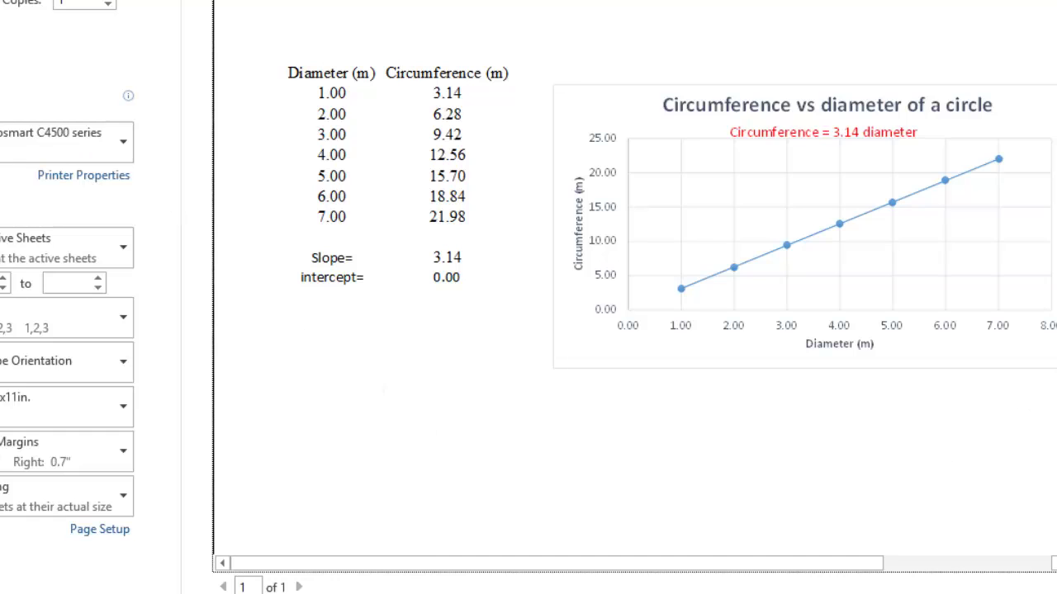